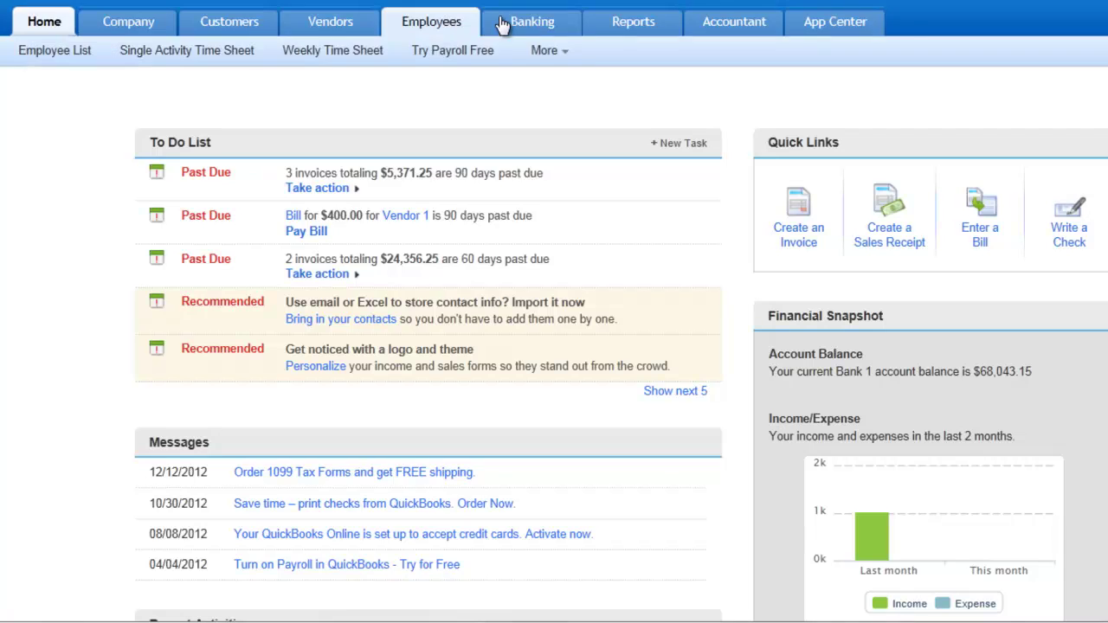
Step: Open the reports area and try rearranging its menu by moving the Vendor Balance Detail entry
click(629, 26)
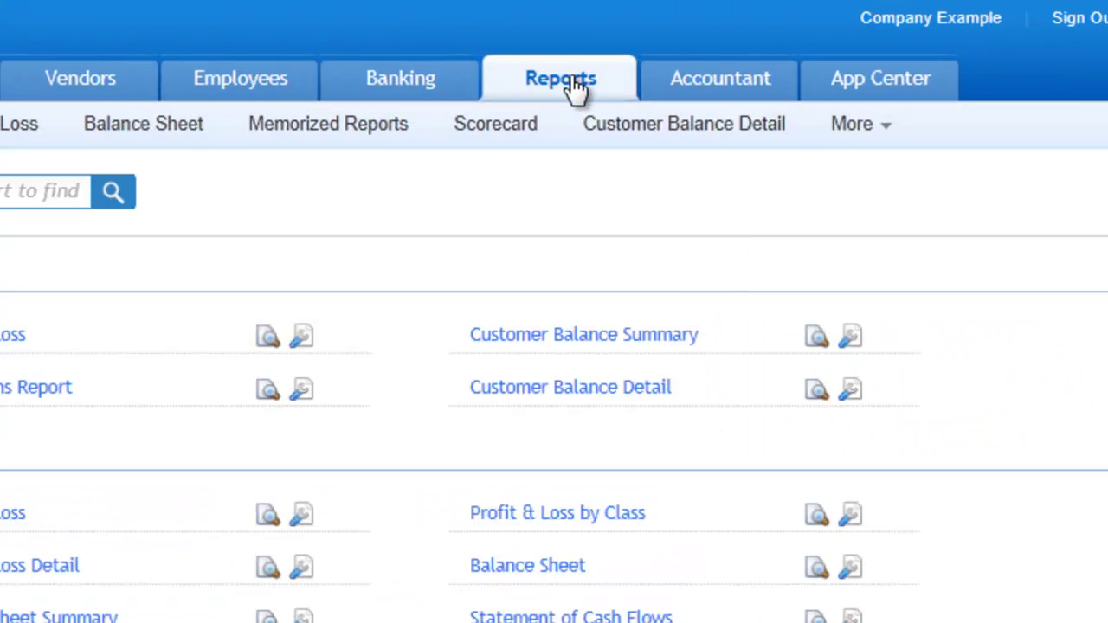
mouse_move(880, 133)
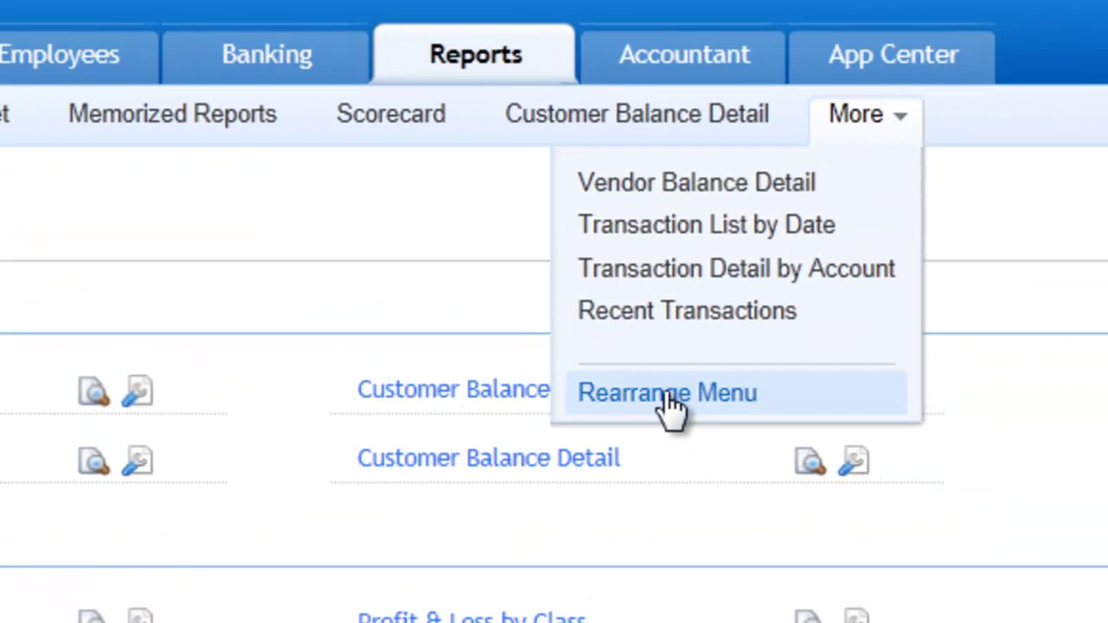
click(665, 394)
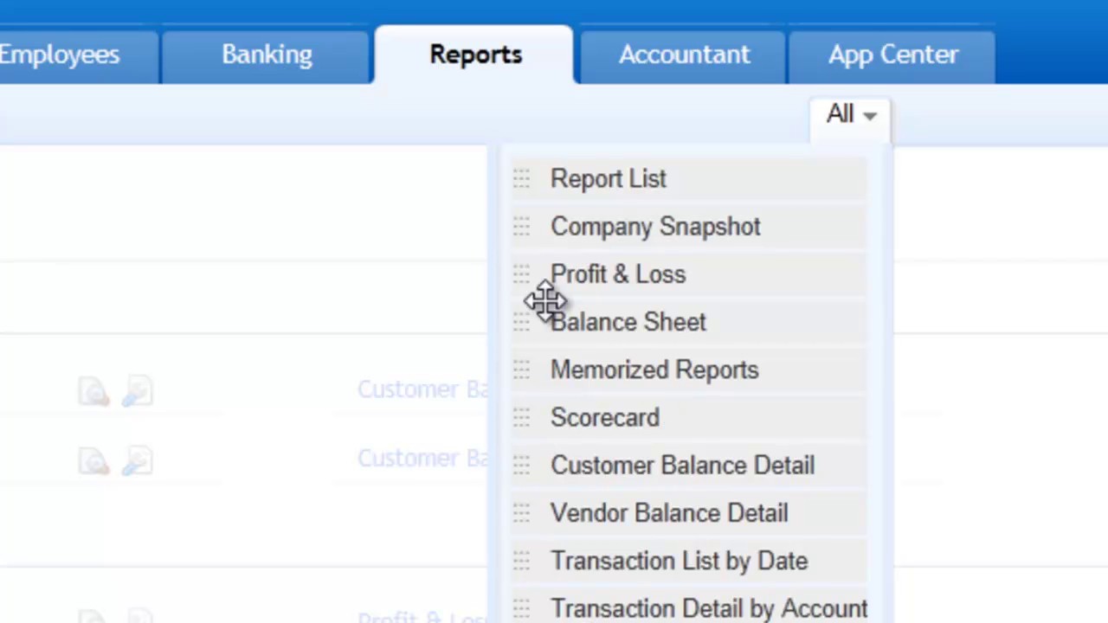
mouse_move(522, 498)
mouse_down()
mouse_move(515, 213)
mouse_move(510, 504)
mouse_move(500, 511)
mouse_move(514, 494)
mouse_move(514, 524)
mouse_move(514, 487)
mouse_up()
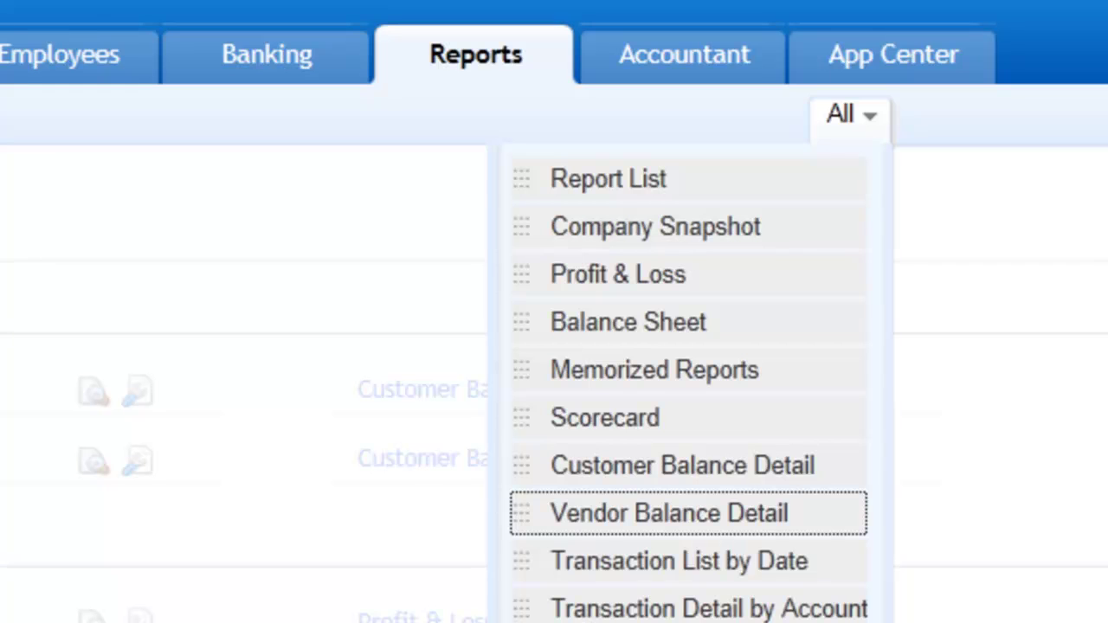
click(837, 124)
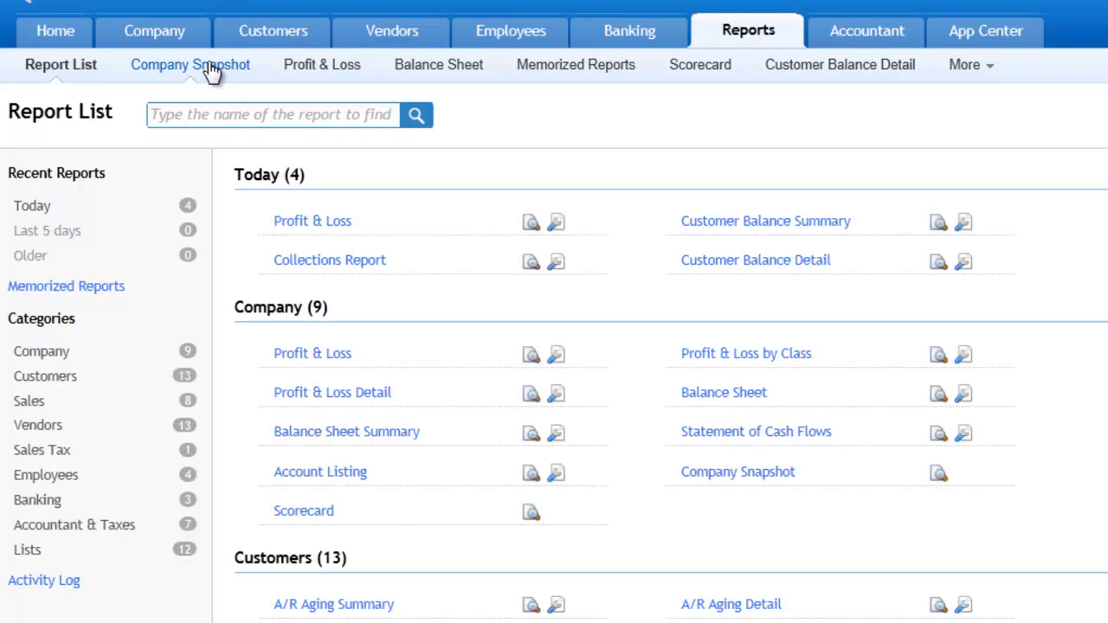
Step: Open the Company Snapshot and drill into the Total Events slice of the My Income chart to view its transaction report
click(212, 72)
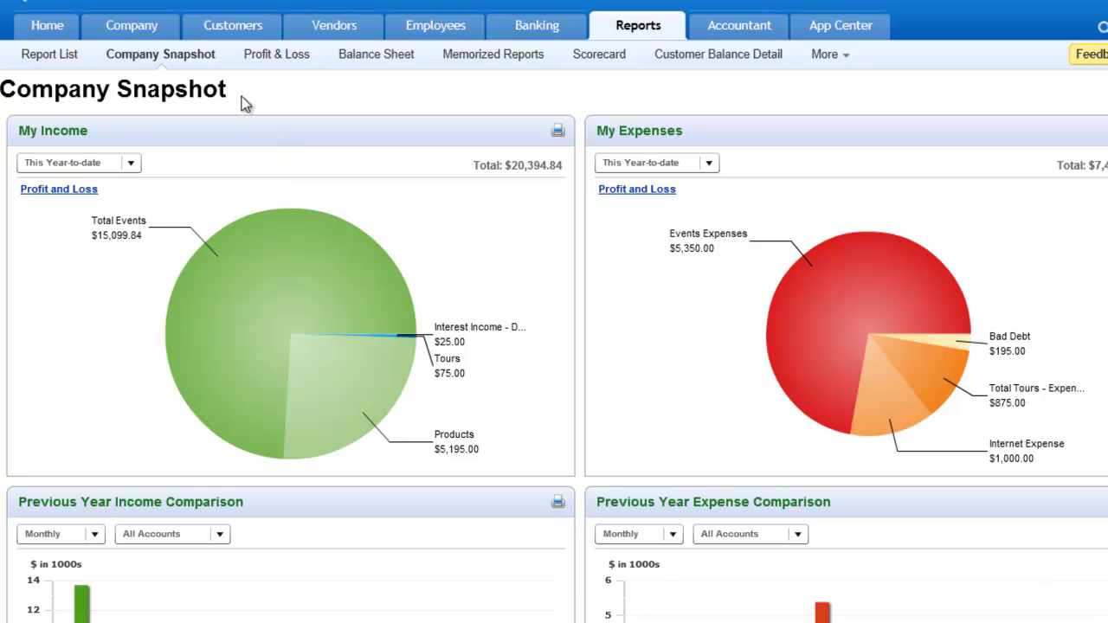
mouse_move(279, 268)
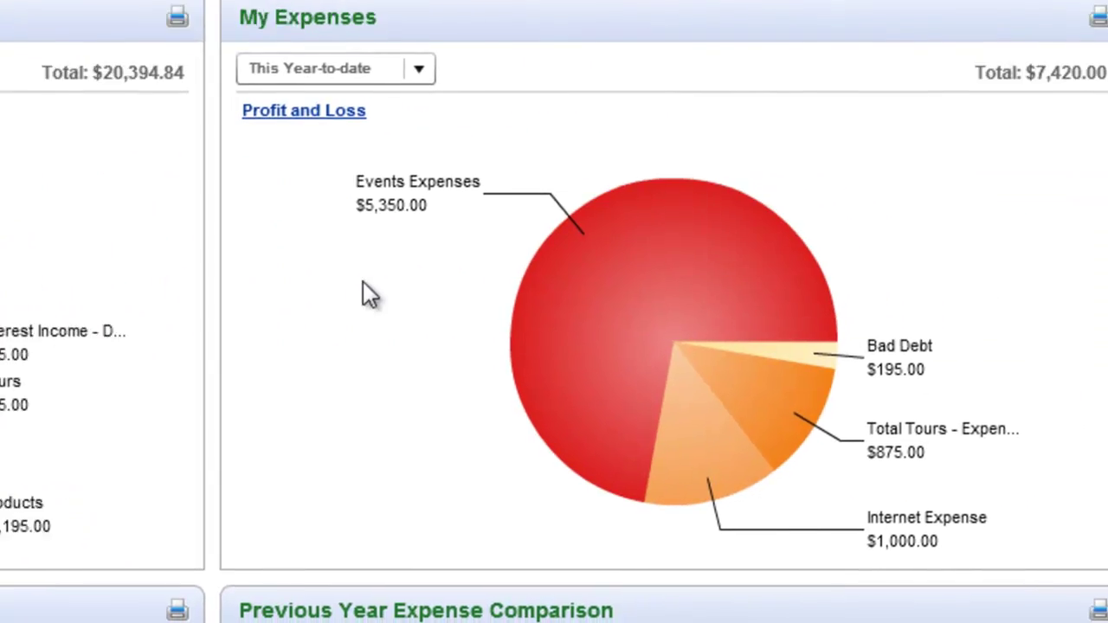
mouse_move(540, 268)
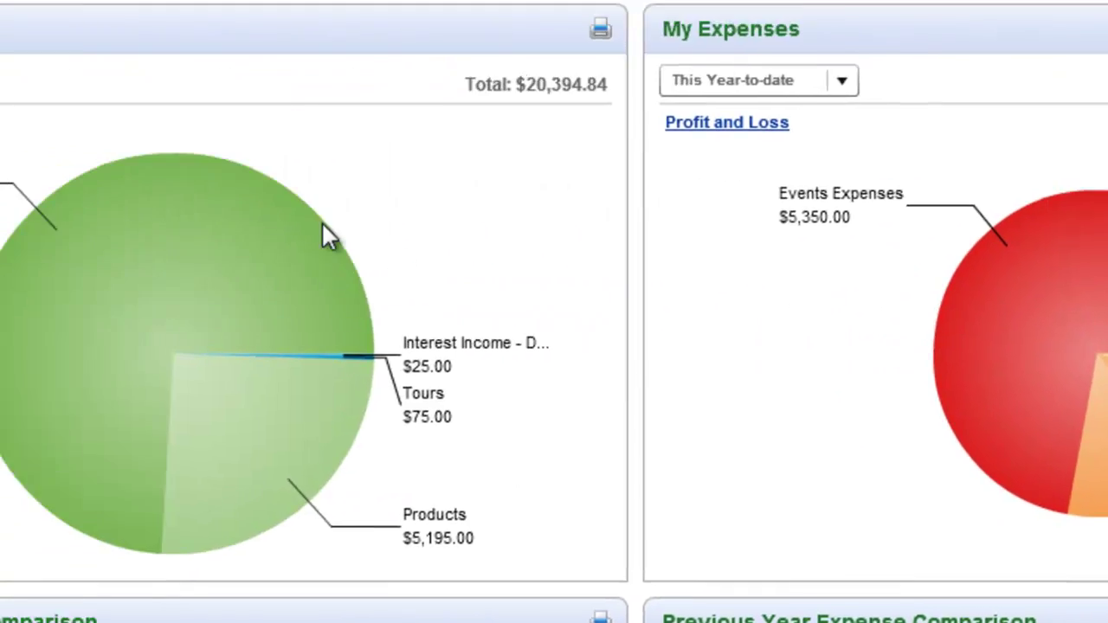
mouse_move(67, 432)
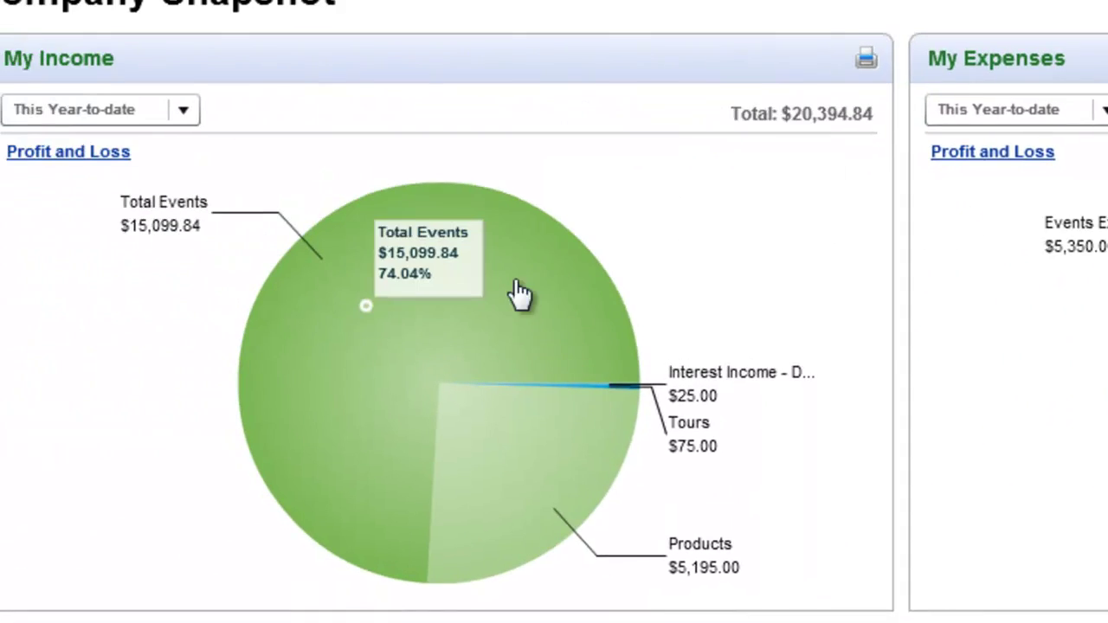
click(353, 336)
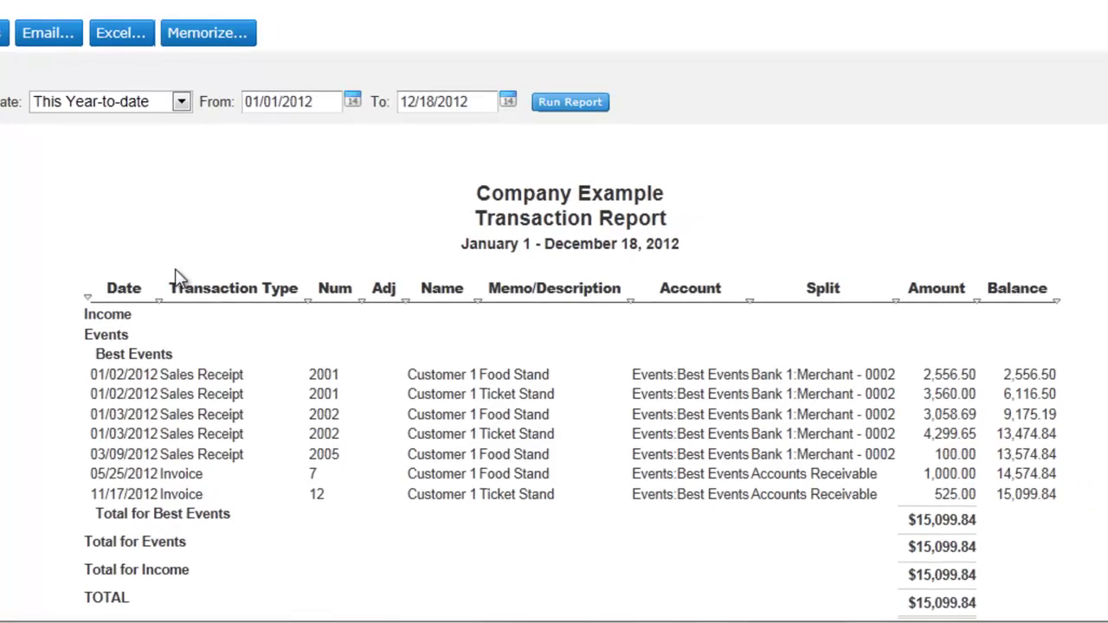
scroll(238, 279, down, 3)
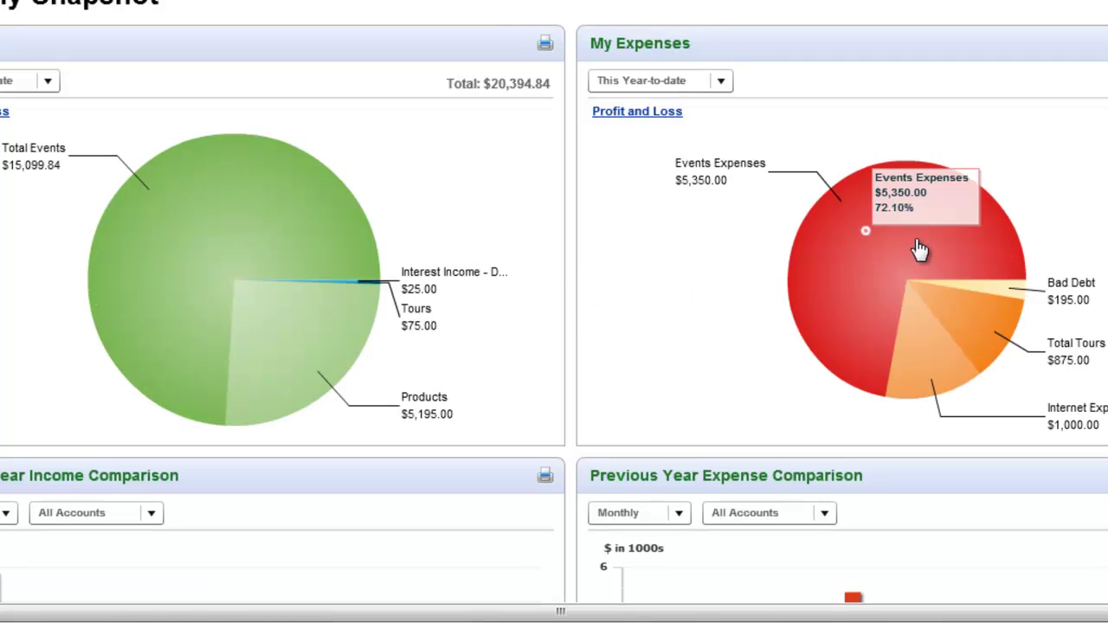
Step: Examine the Company Snapshot's expense breakdown, previous year comparisons, and the amounts owed by customers and to vendors
mouse_move(995, 294)
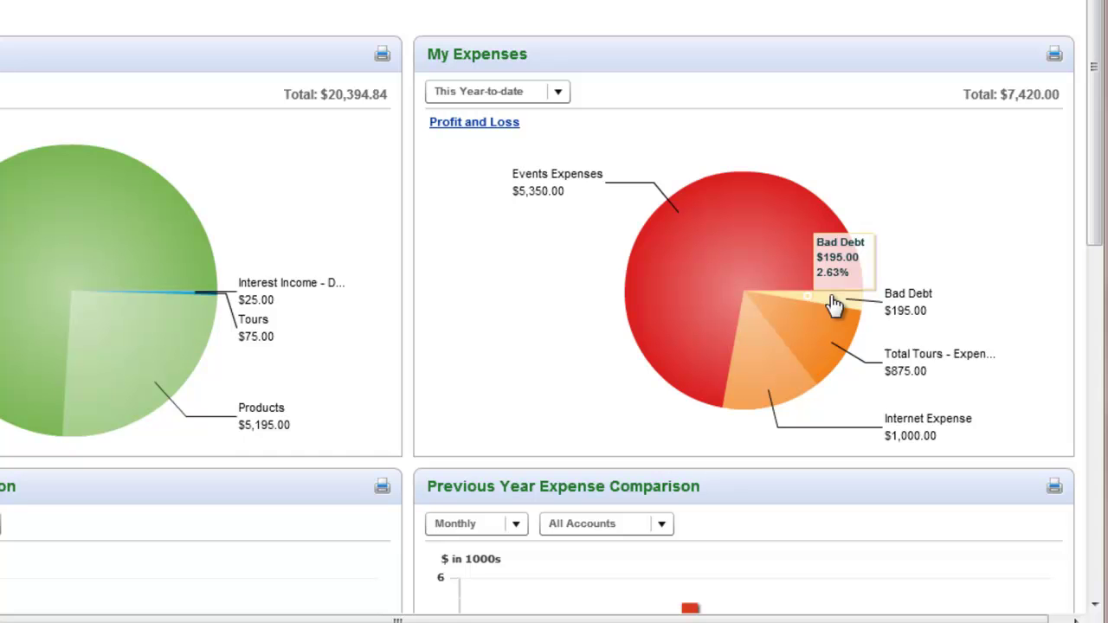
scroll(742, 302, down, 4)
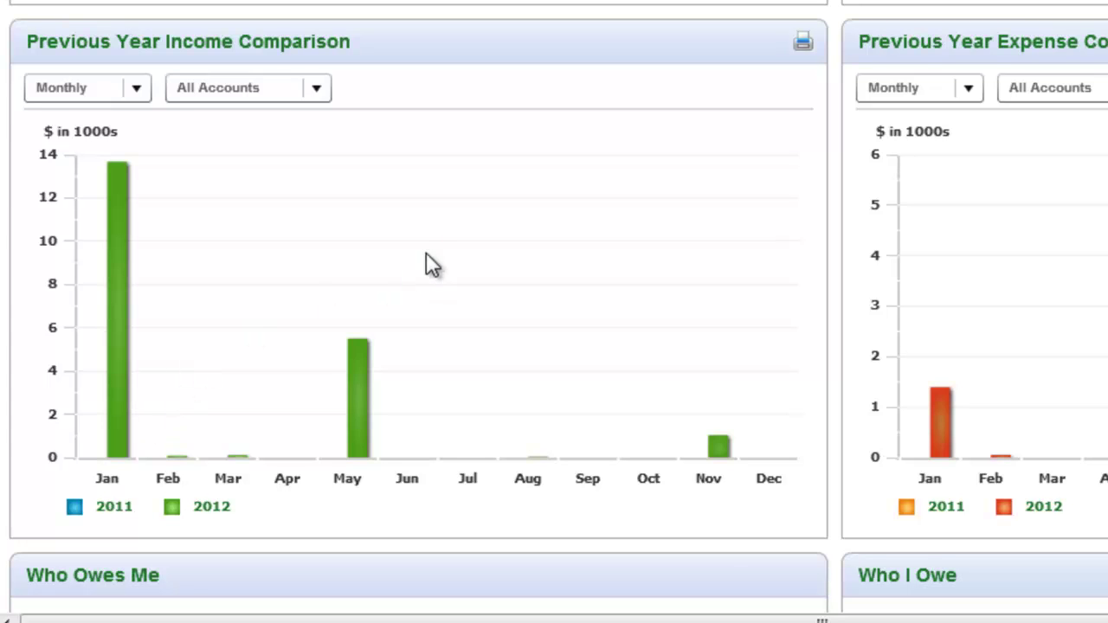
scroll(429, 251, down, 5)
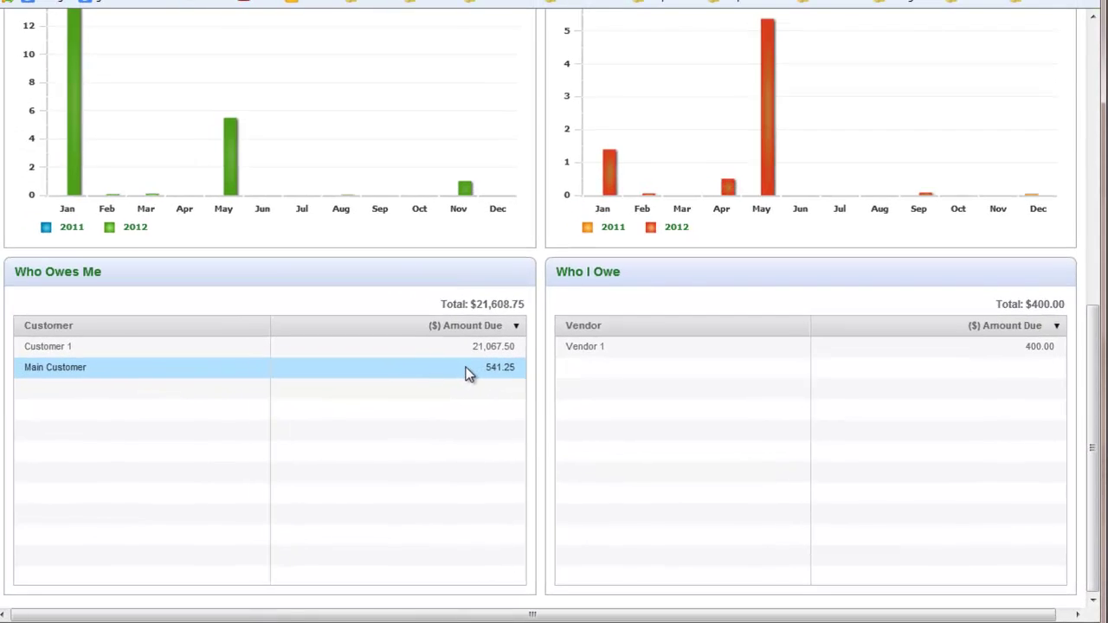
scroll(463, 372, up, 5)
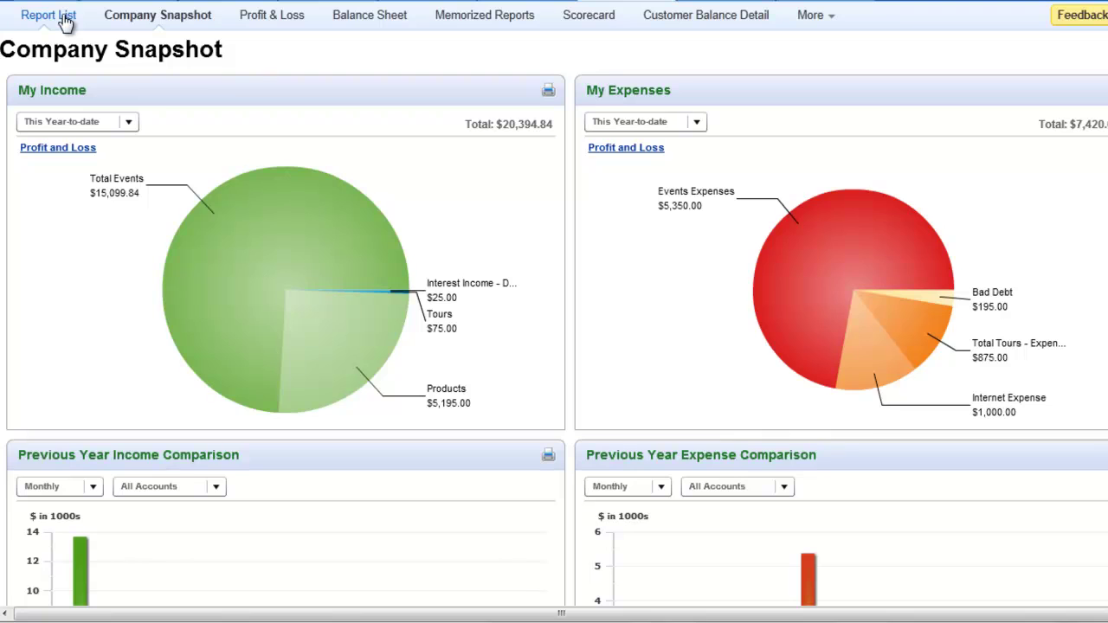
Step: Return to the report list and browse the Customers, Vendors and Sales Tax report categories
click(49, 16)
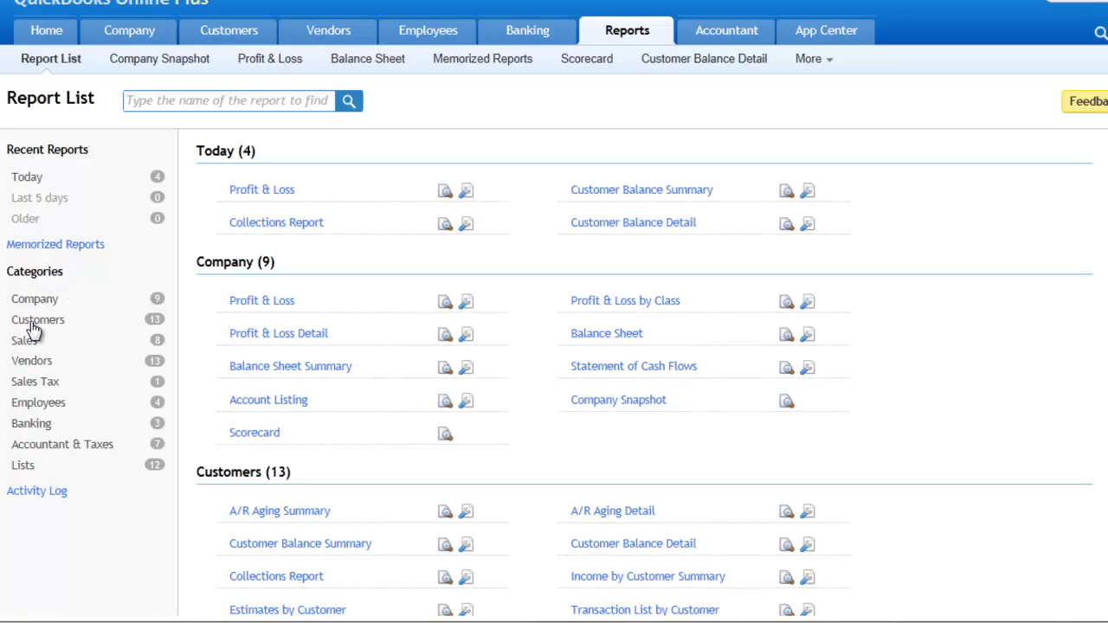
click(33, 325)
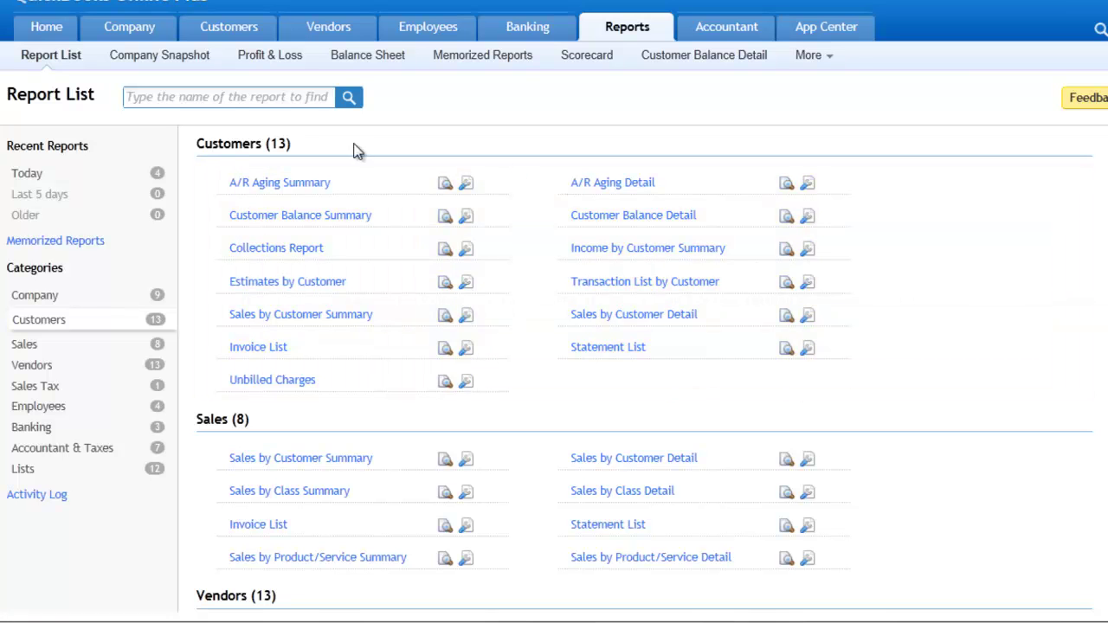
click(32, 368)
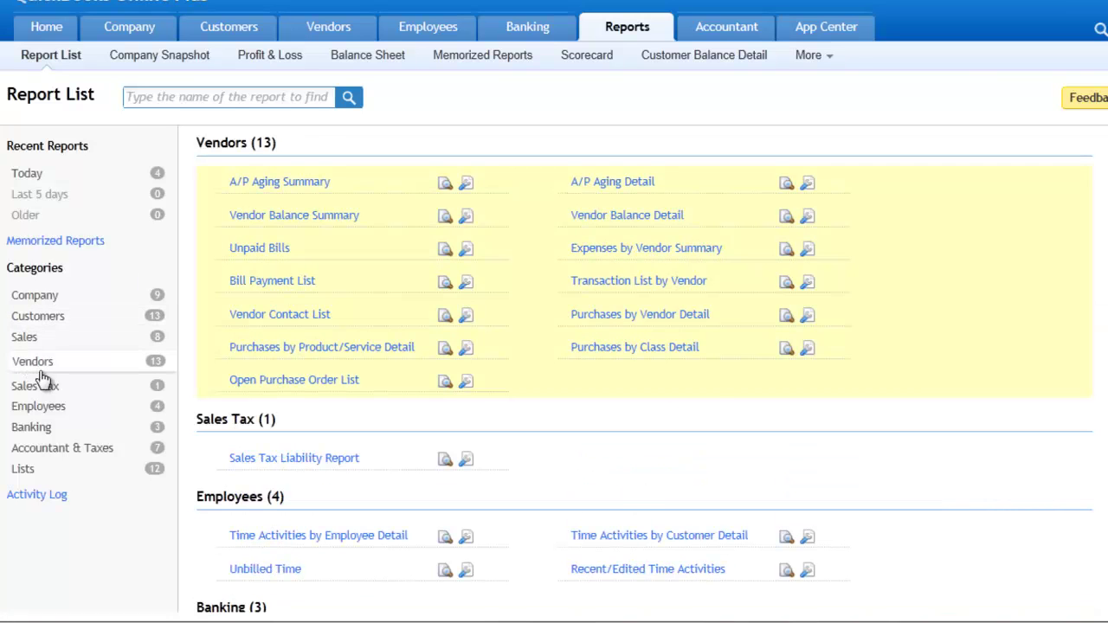
scroll(47, 394, down, 3)
click(46, 392)
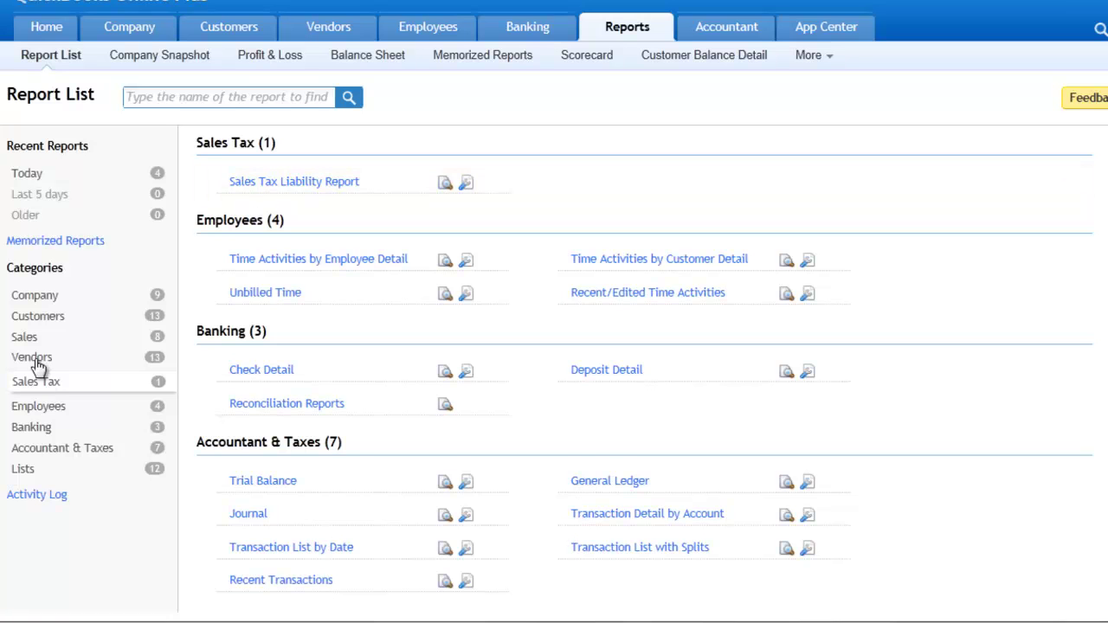
click(39, 320)
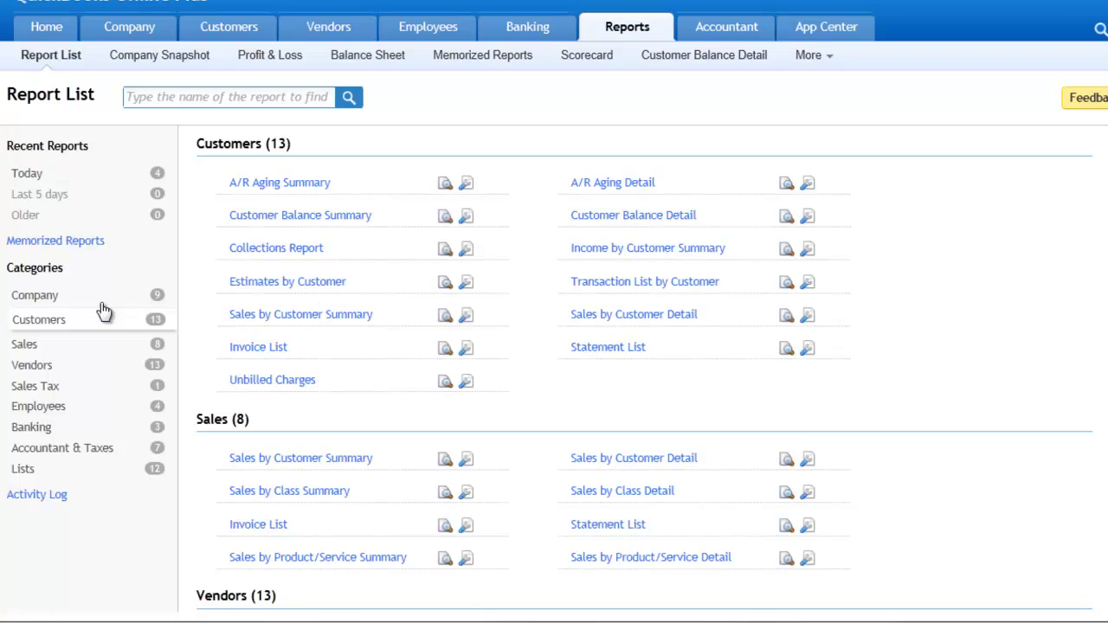
Step: Open the Profit & Loss report from the Company category and review its income and expense lines
click(34, 298)
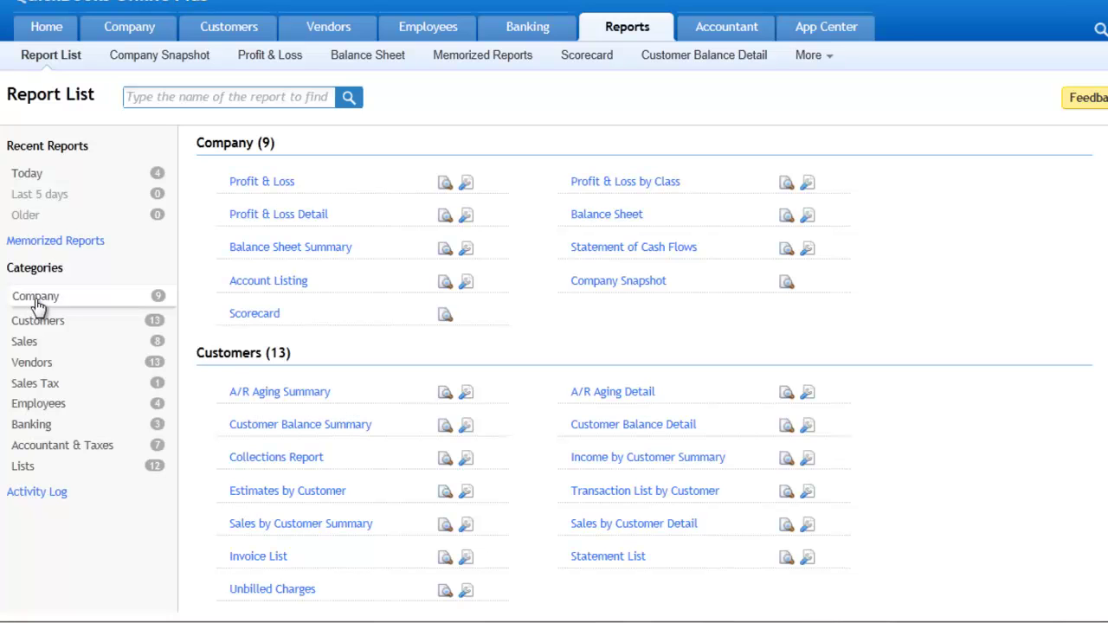
click(267, 182)
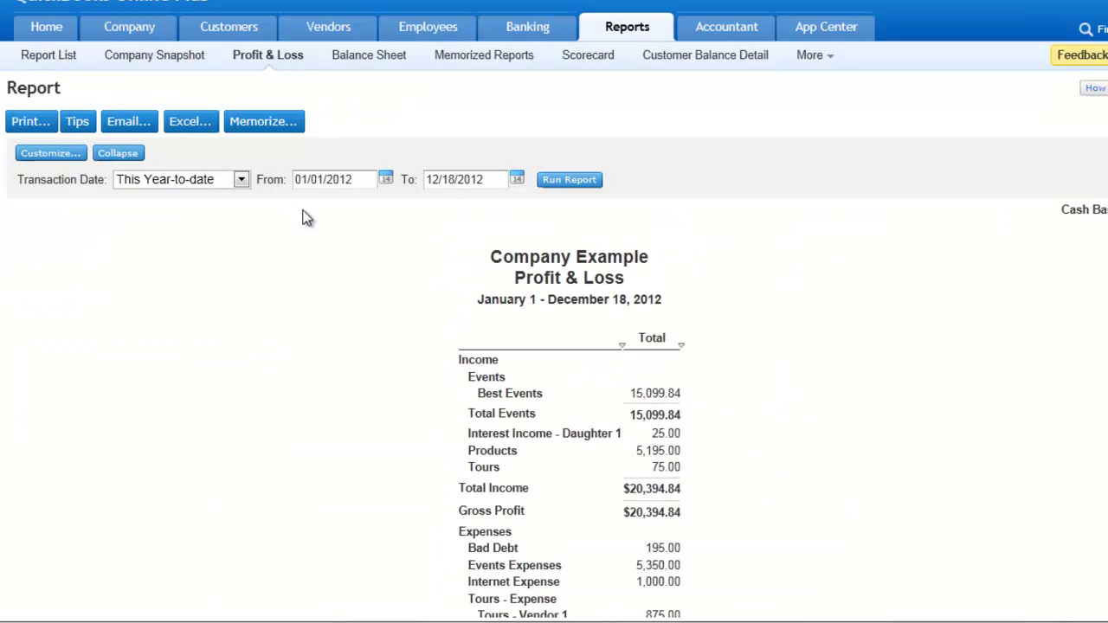
scroll(329, 268, down, 1)
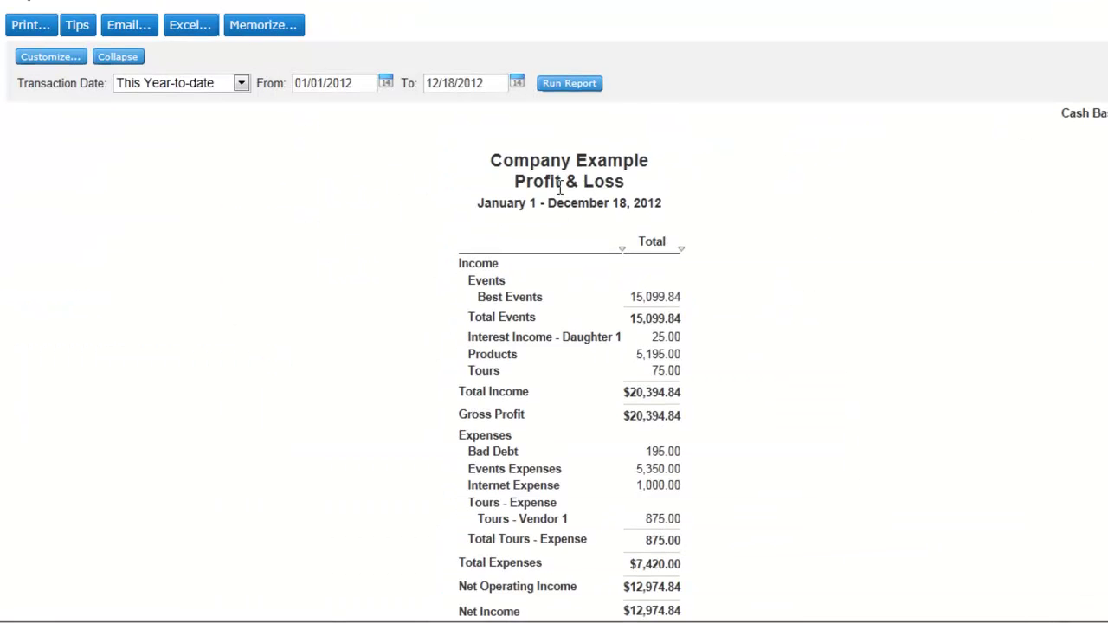
scroll(519, 223, down, 2)
scroll(516, 237, up, 2)
Step: Open the Profit & Loss customization and review its General, Rows/Columns, Lists, Numbers and Header/Footer options
click(46, 58)
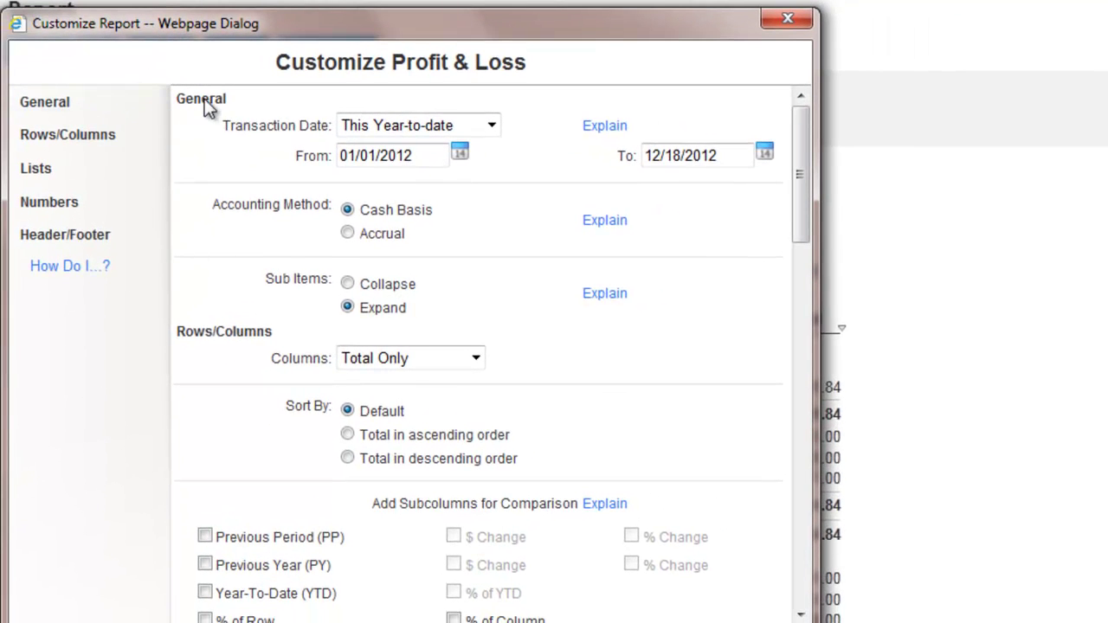
click(43, 138)
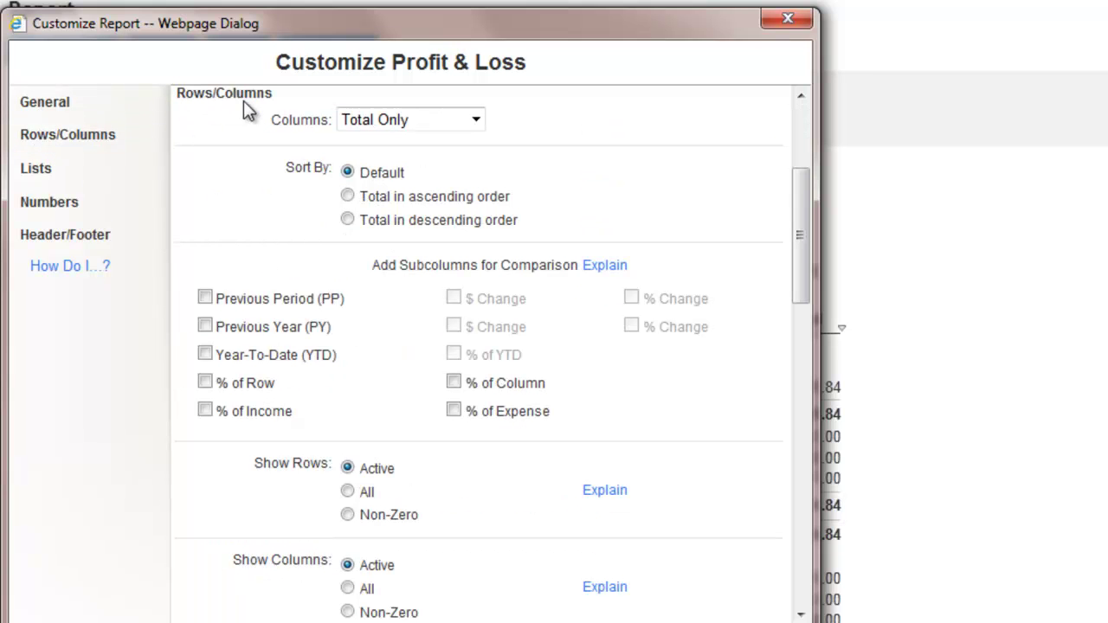
drag(805, 216, 801, 320)
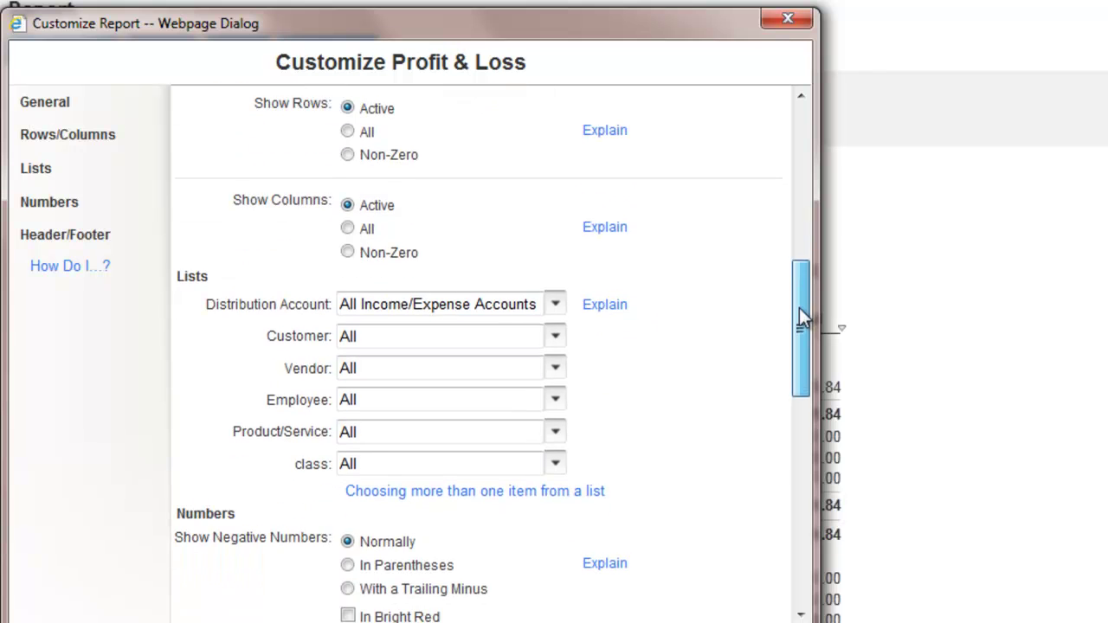
click(31, 170)
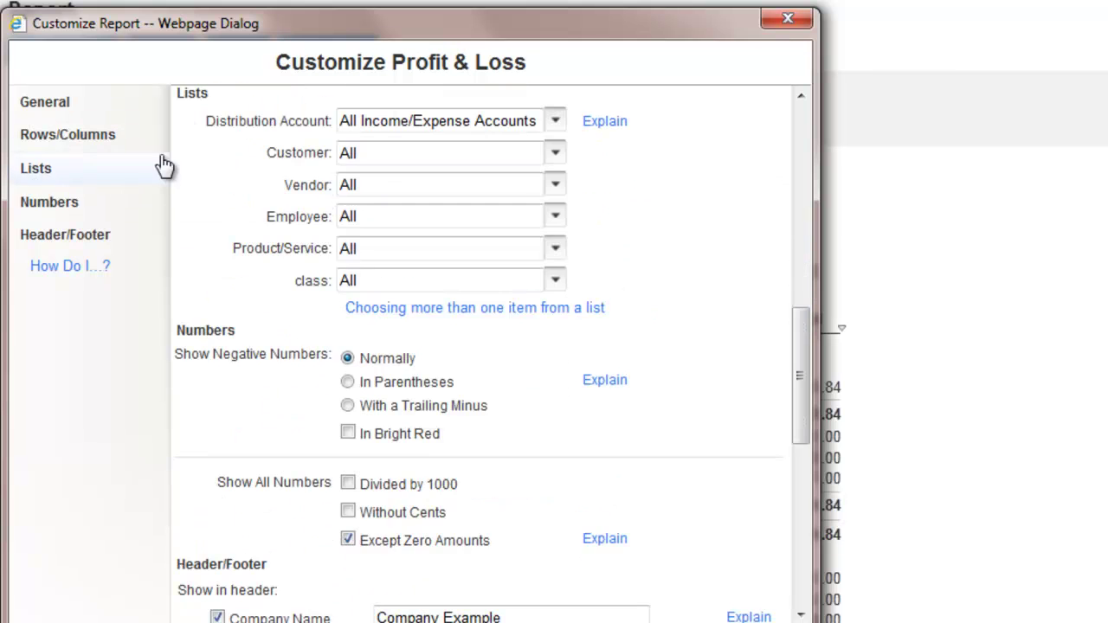
click(57, 143)
click(48, 204)
click(44, 235)
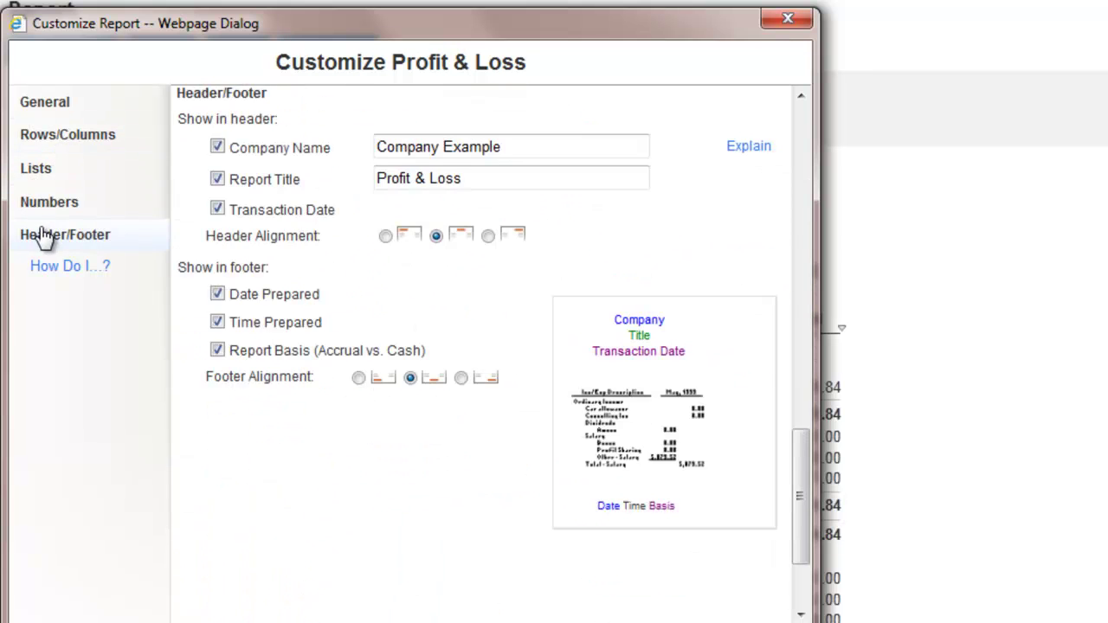
click(41, 206)
click(68, 136)
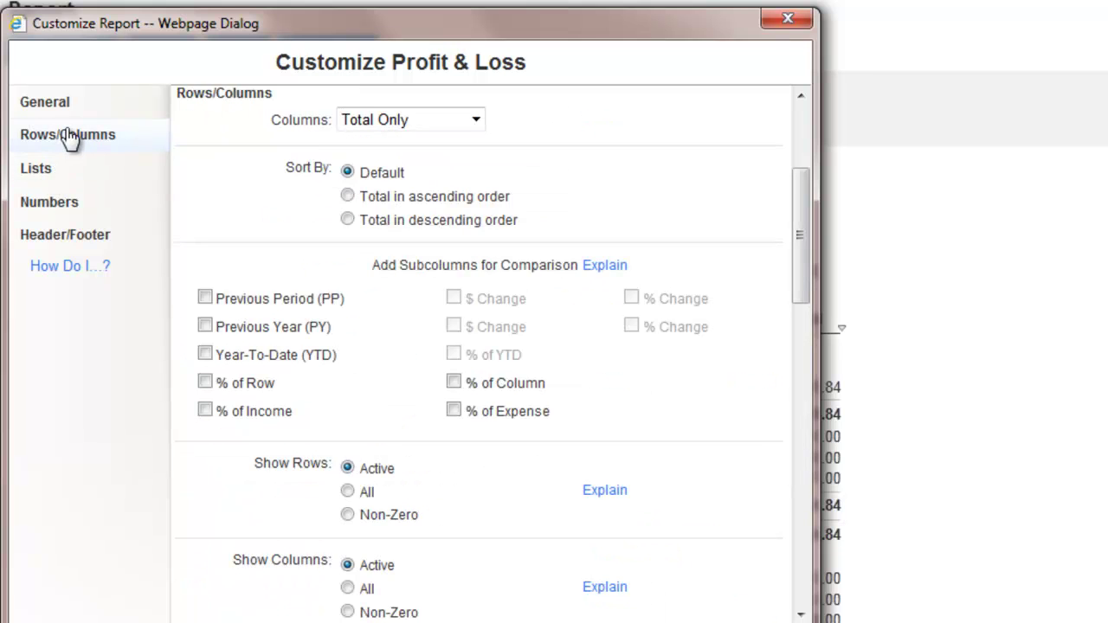
click(61, 113)
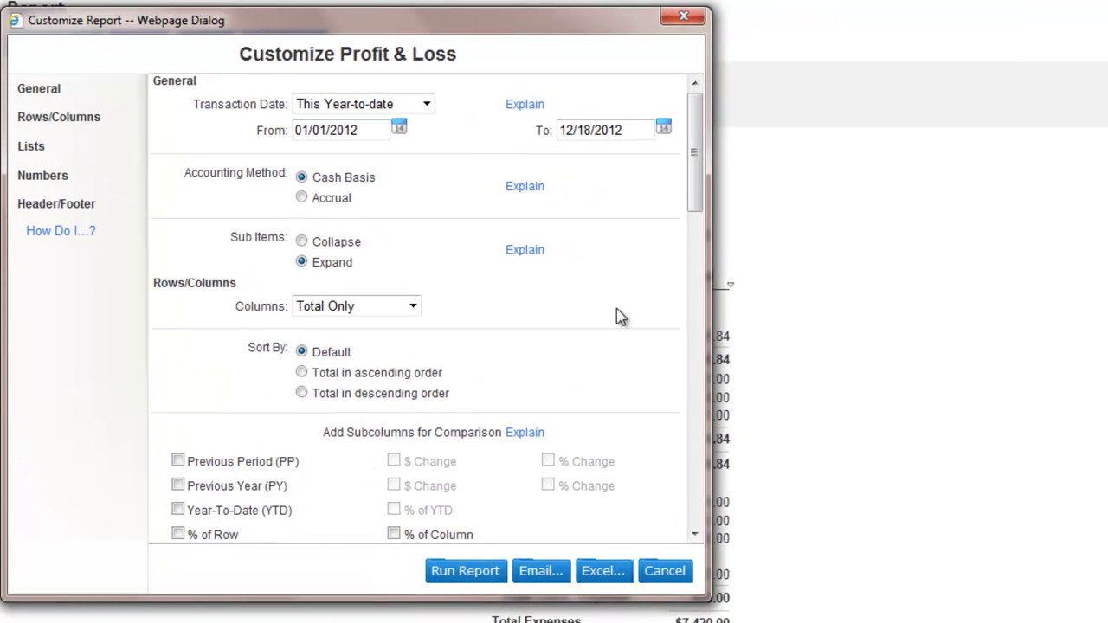
Step: Add Year-To-Date (YTD) and % of Income comparison subcolumns to the Profit & Loss report
drag(692, 169, 697, 210)
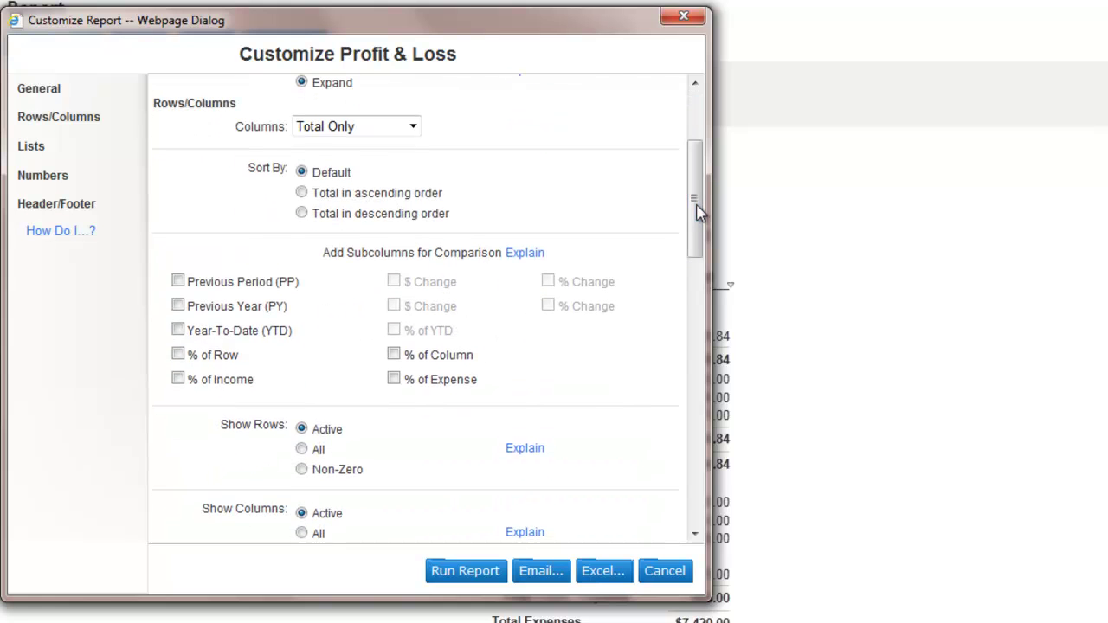
click(178, 333)
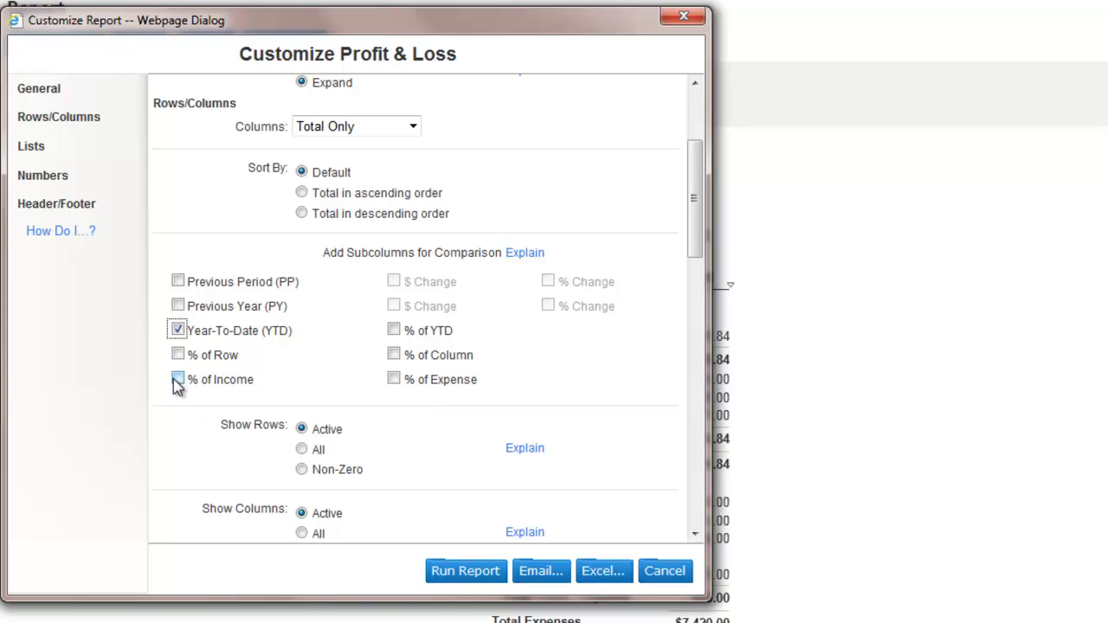
click(177, 382)
Step: Set both the shown rows and shown columns to Non-Zero and run the customized Profit & Loss report
click(302, 470)
scroll(303, 475, down, 1)
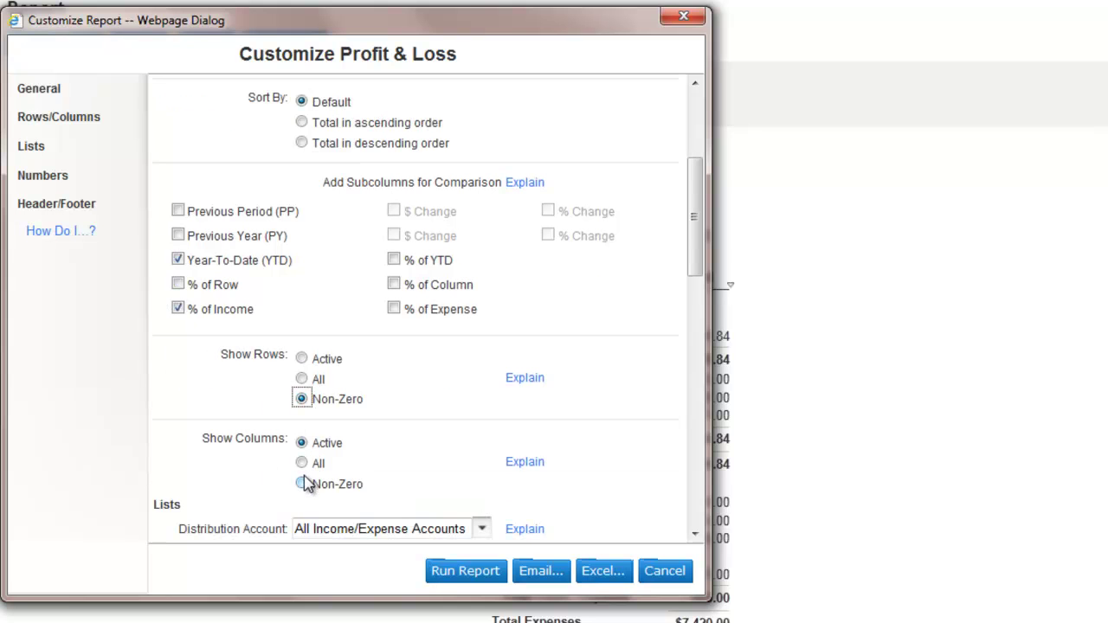
click(302, 483)
scroll(351, 493, down, 1)
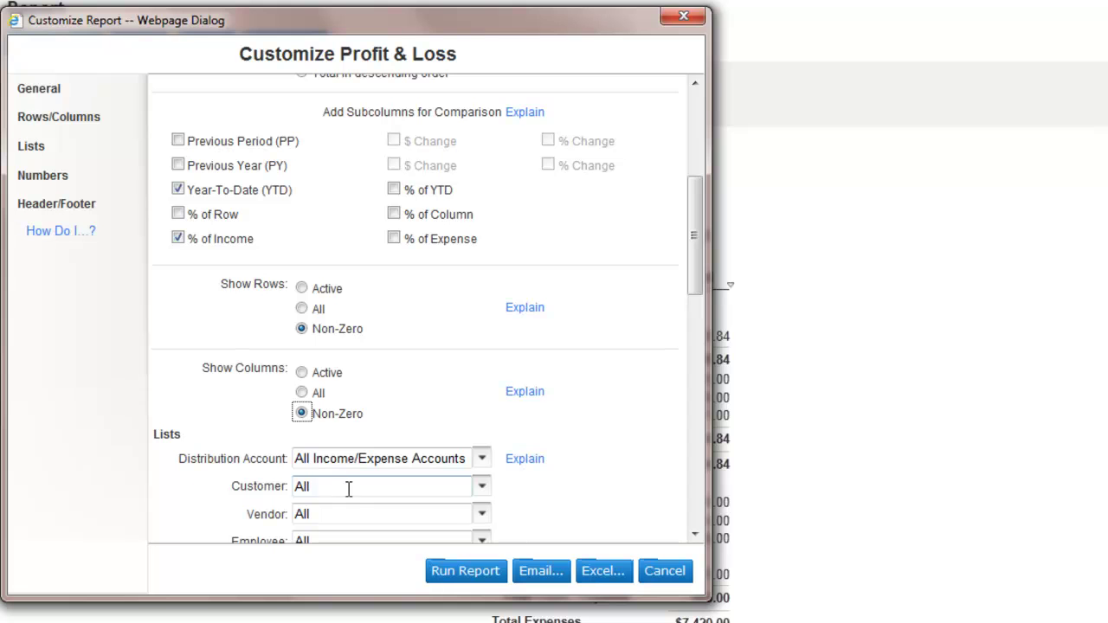
click(470, 576)
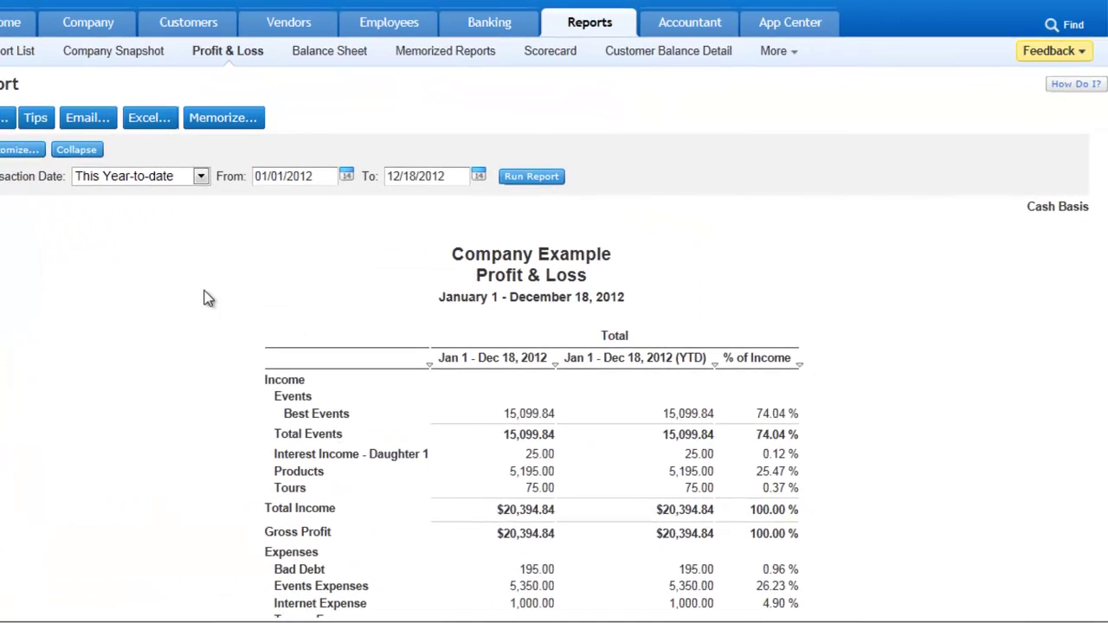
Step: Set the Profit & Loss transaction date to Last Month, run the report and review its income and expense lines
click(140, 179)
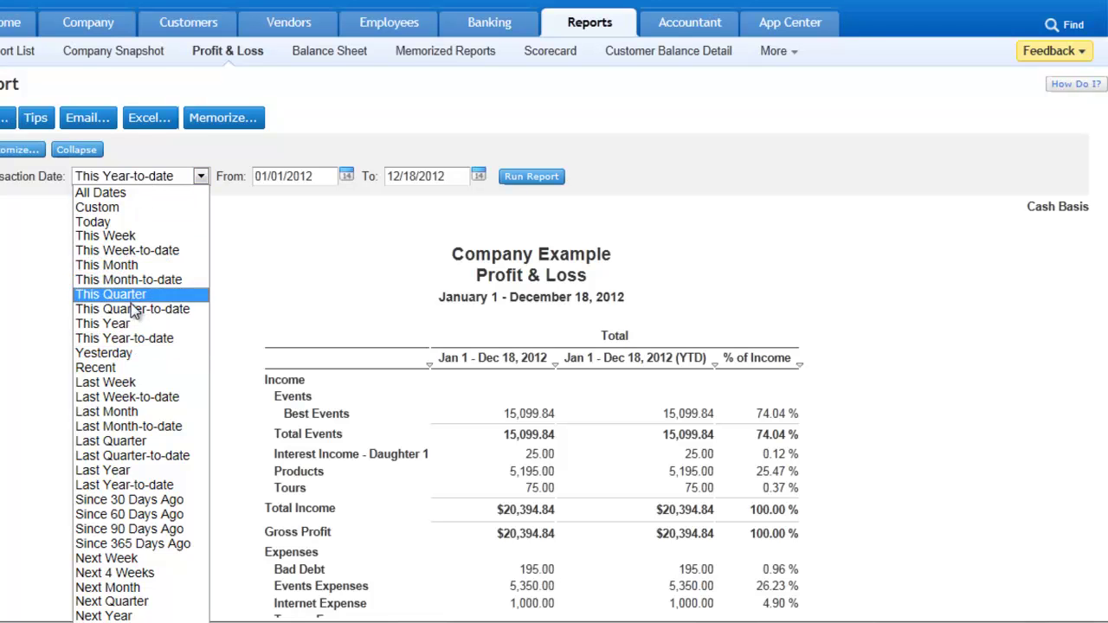
click(116, 411)
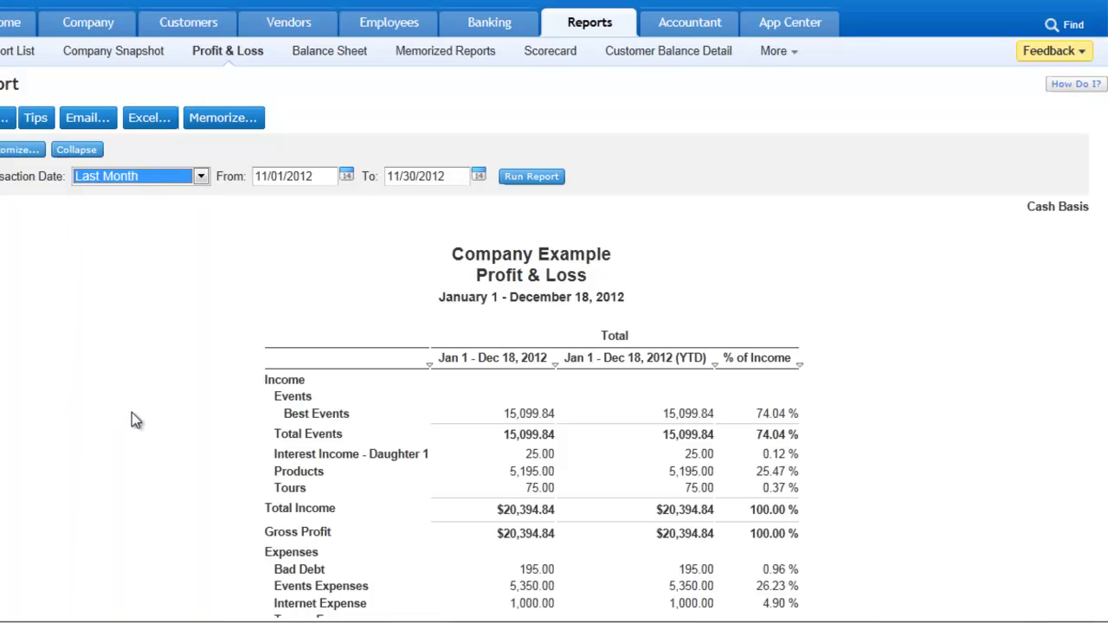
click(532, 180)
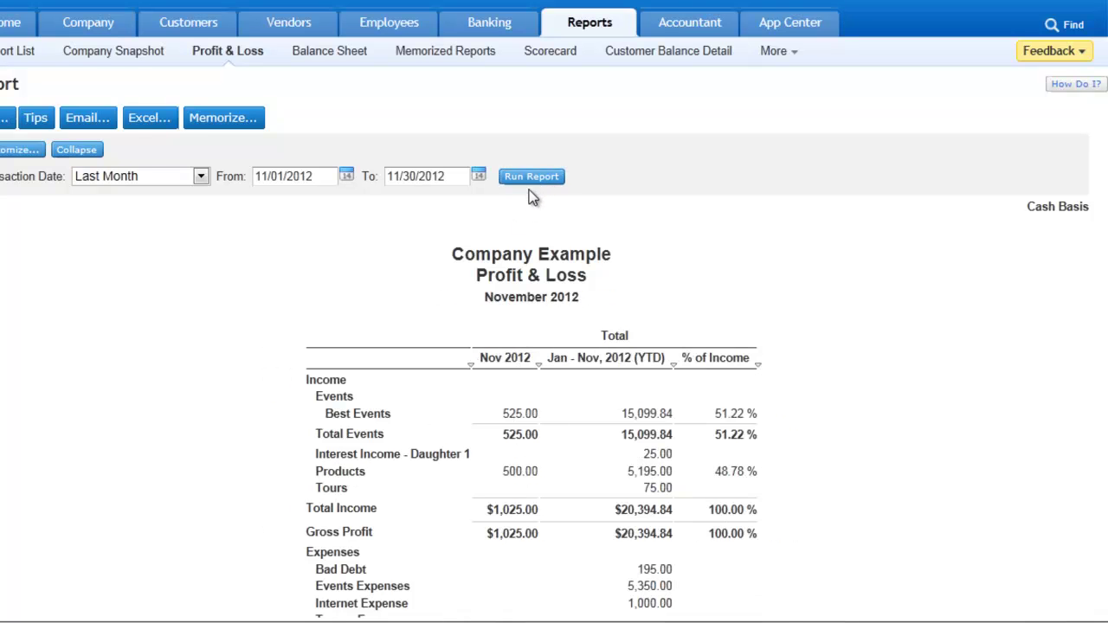
scroll(810, 356, down, 2)
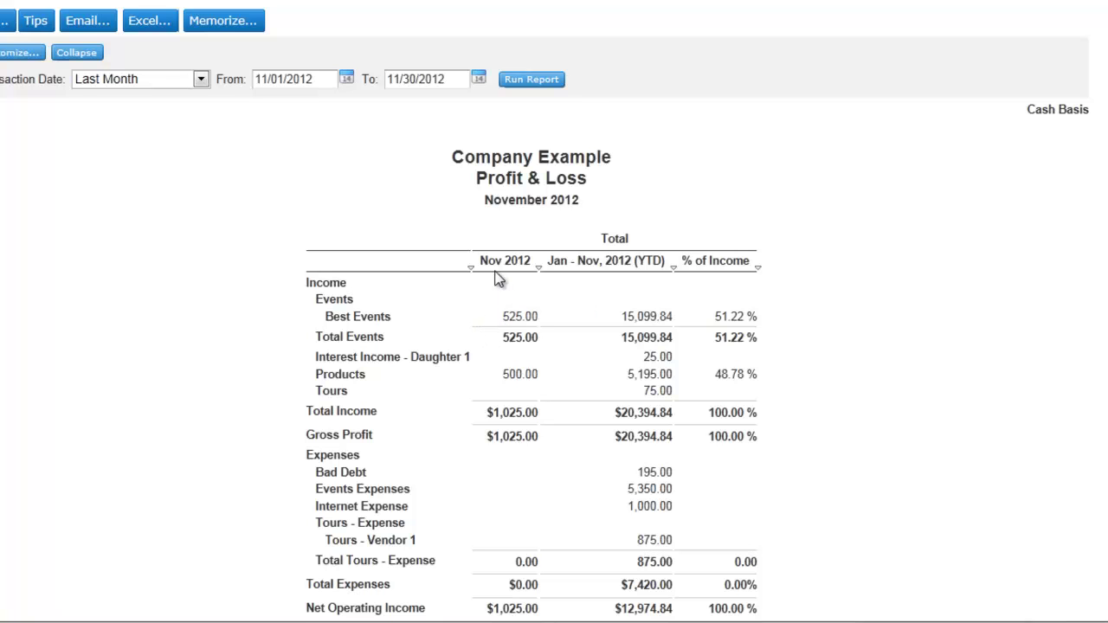
scroll(496, 270, down, 1)
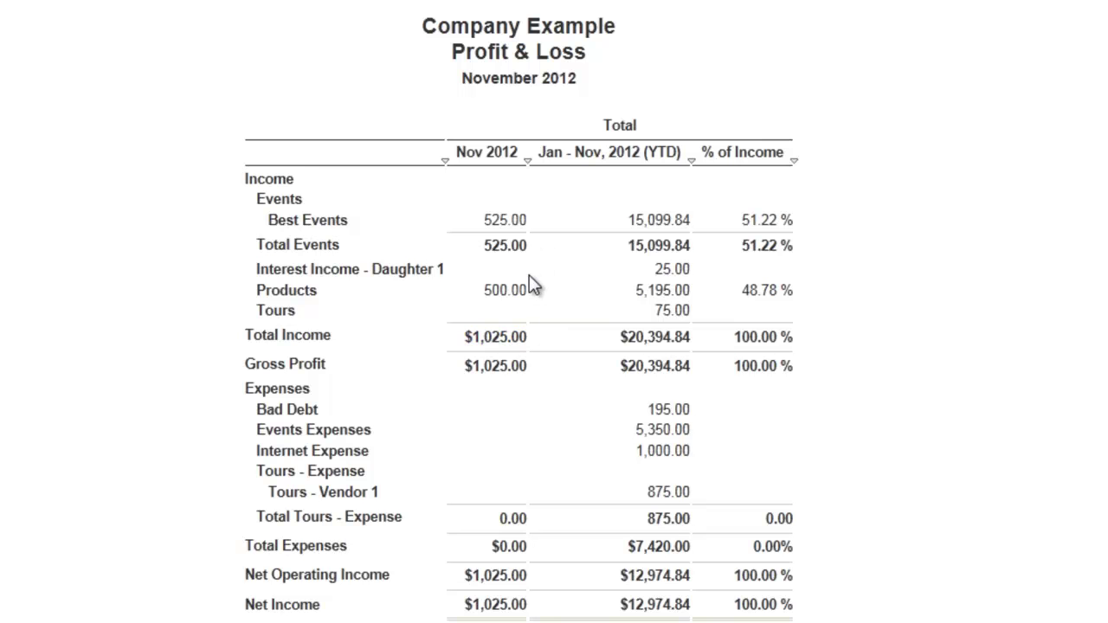
Step: Memorize the report as "Profit & Loss - Last Month + YTD + %", replacing the existing report with that name
scroll(529, 276, up, 3)
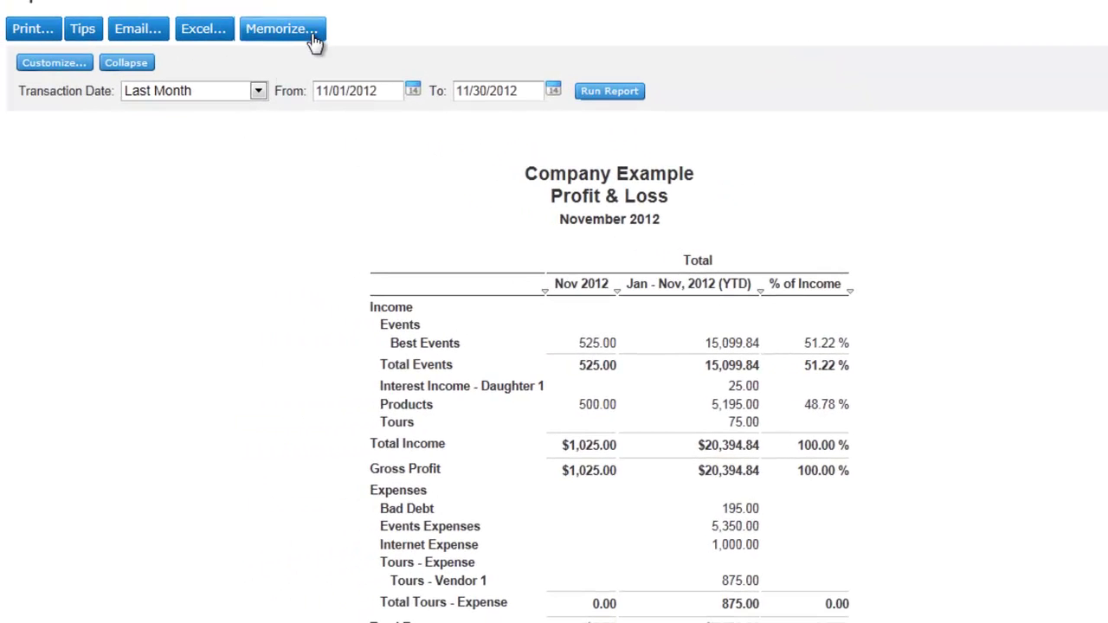
click(312, 35)
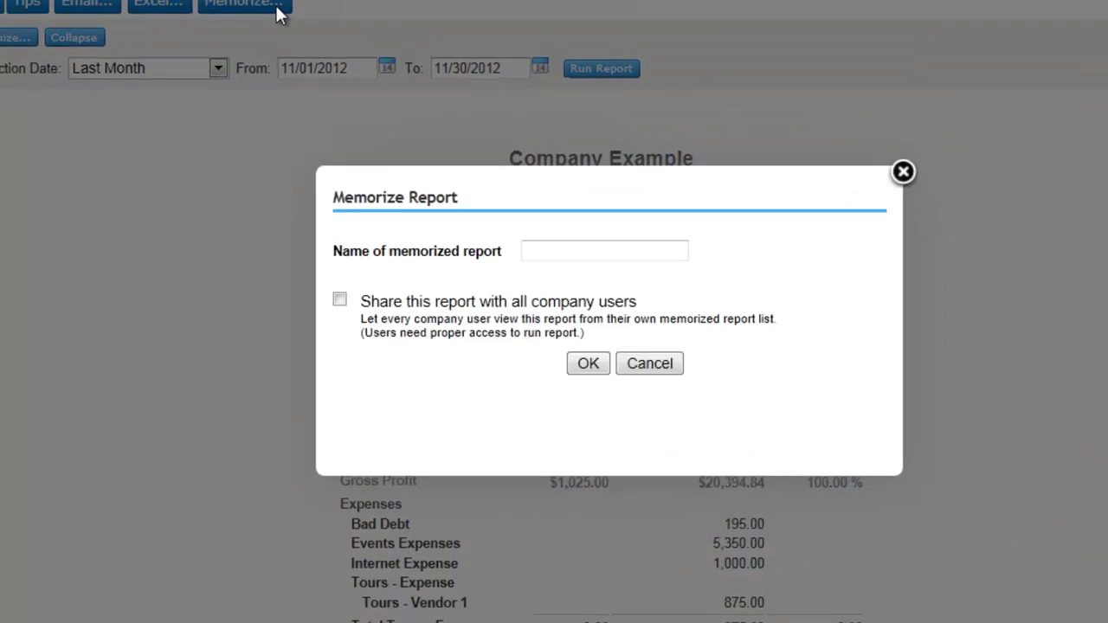
click(630, 210)
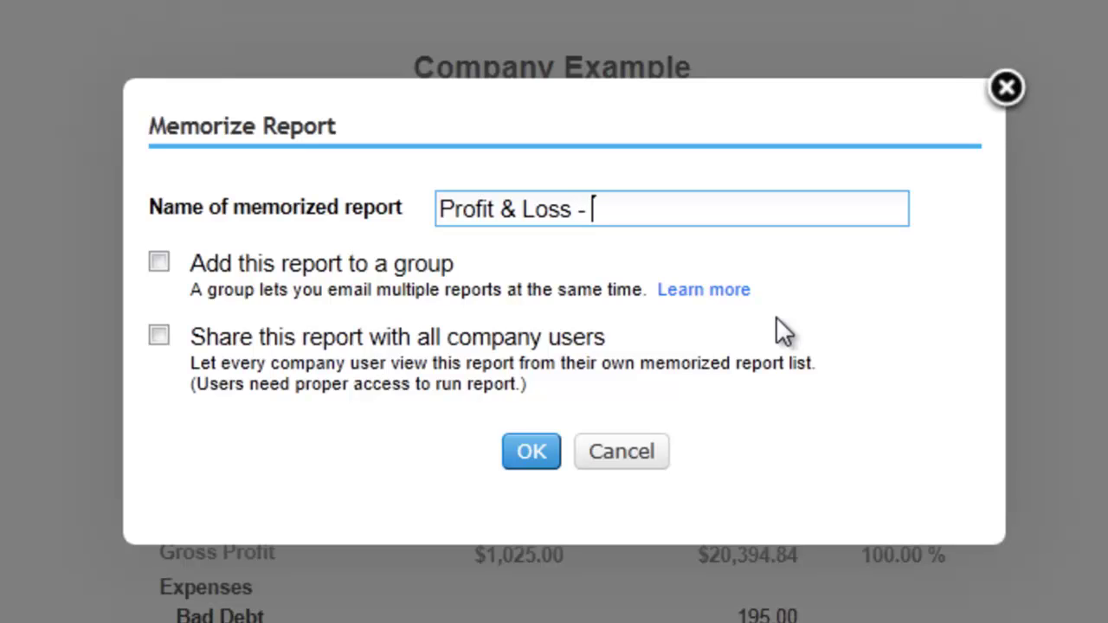
text(- Last)
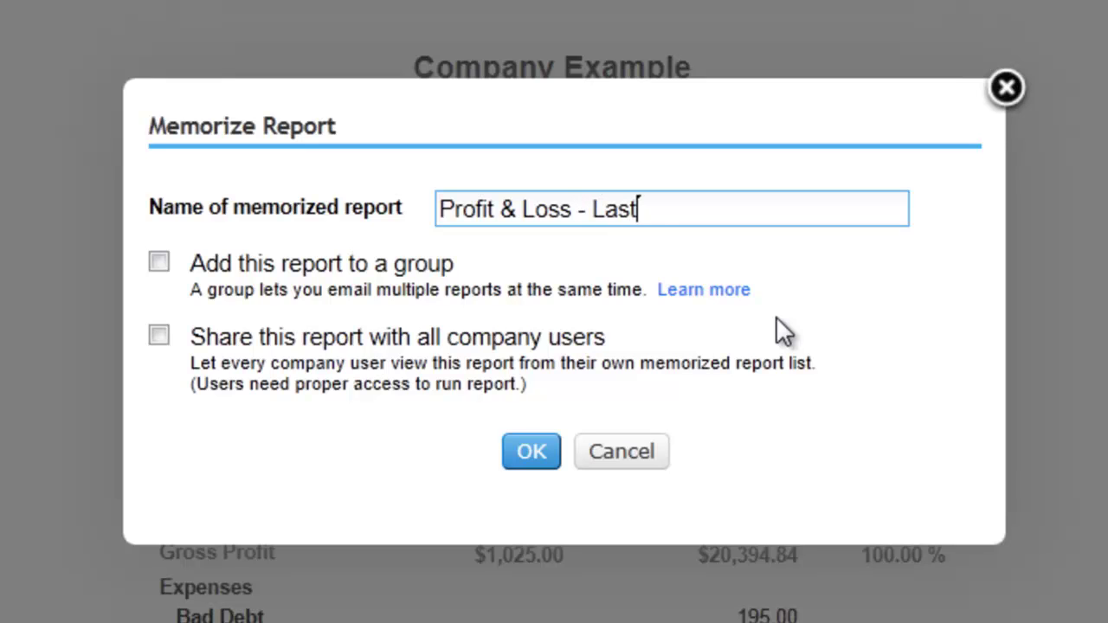
text( Month + YT)
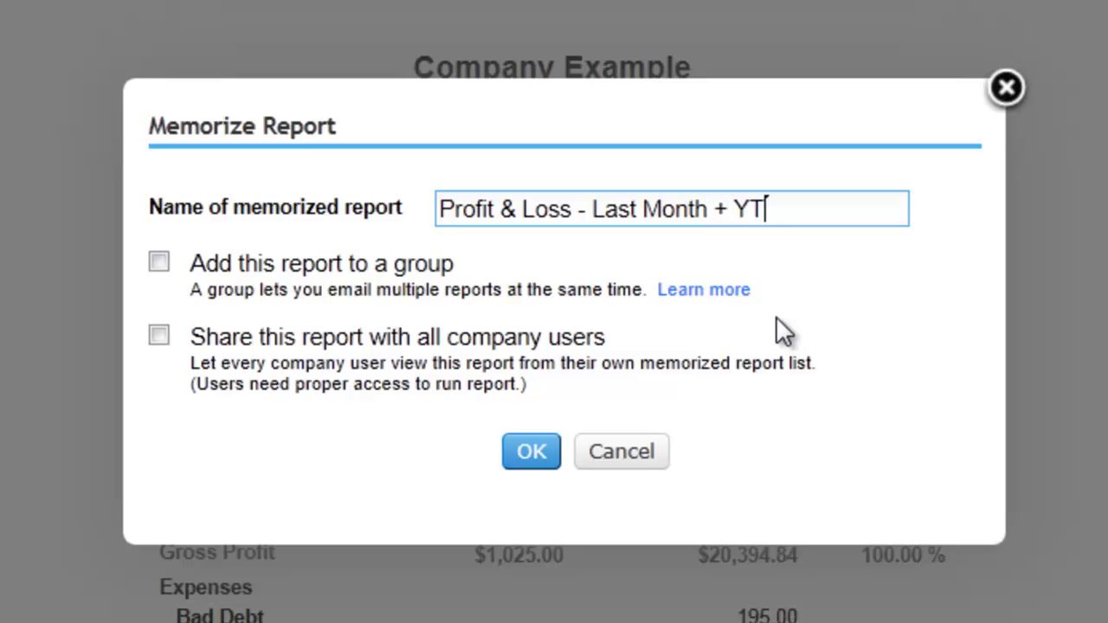
text(D + %)
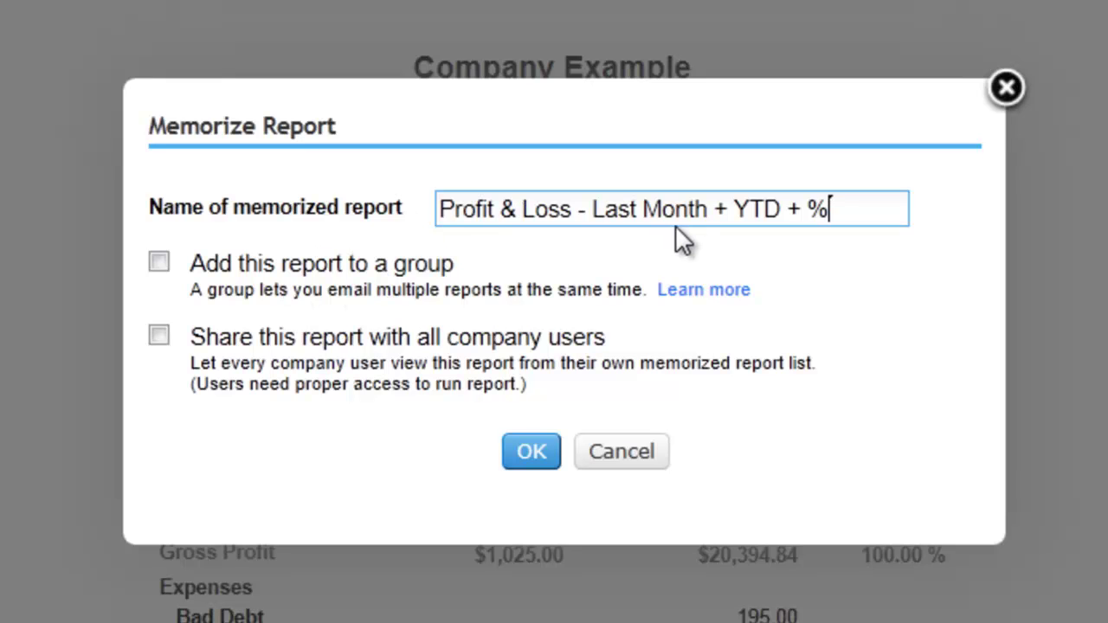
click(530, 454)
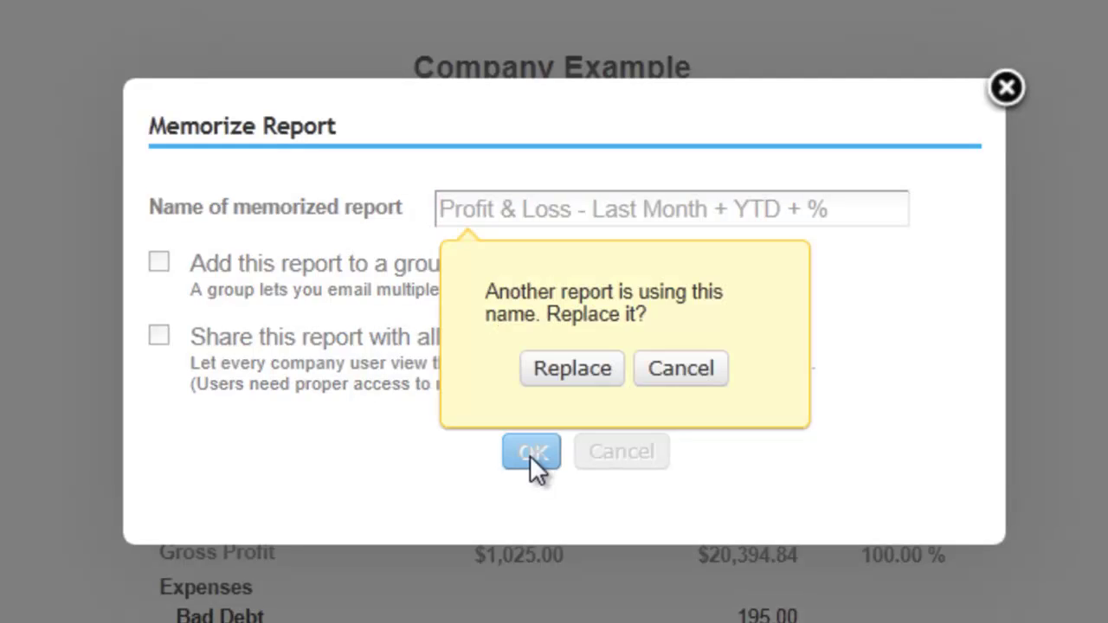
click(564, 377)
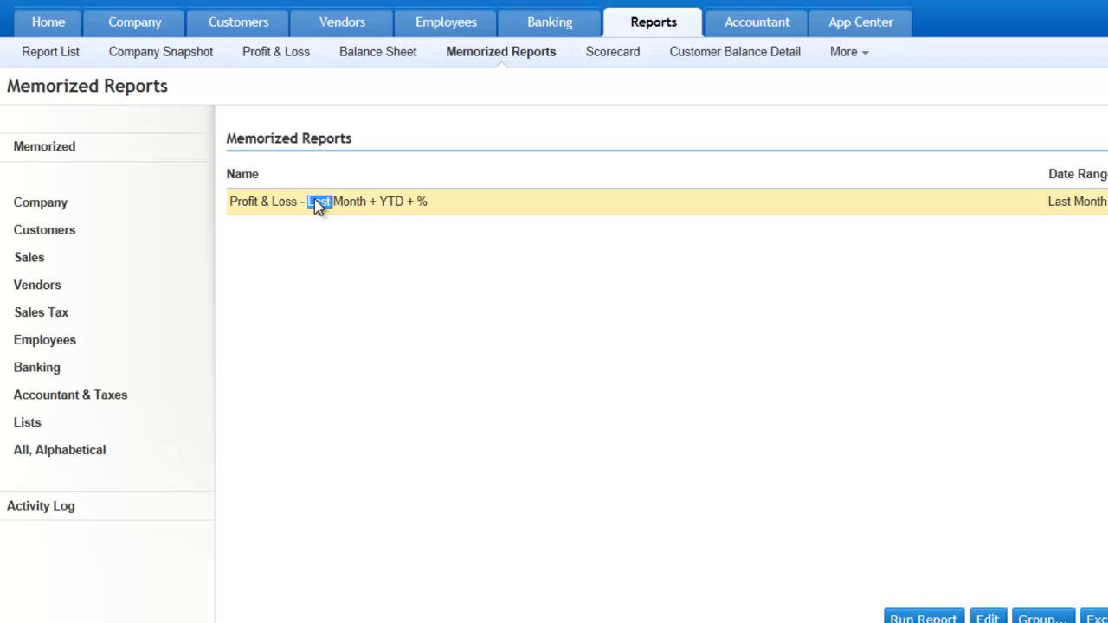
Step: Open "Profit & Loss - Last Month + YTD + %" from the memorized reports and look at its email option
click(317, 201)
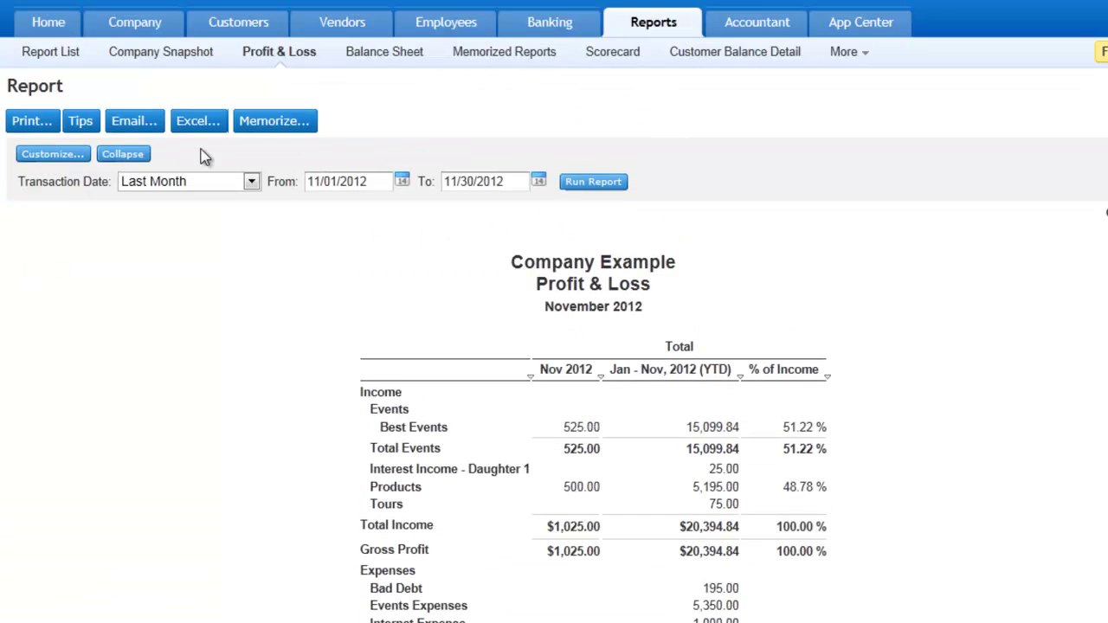
click(134, 130)
click(845, 70)
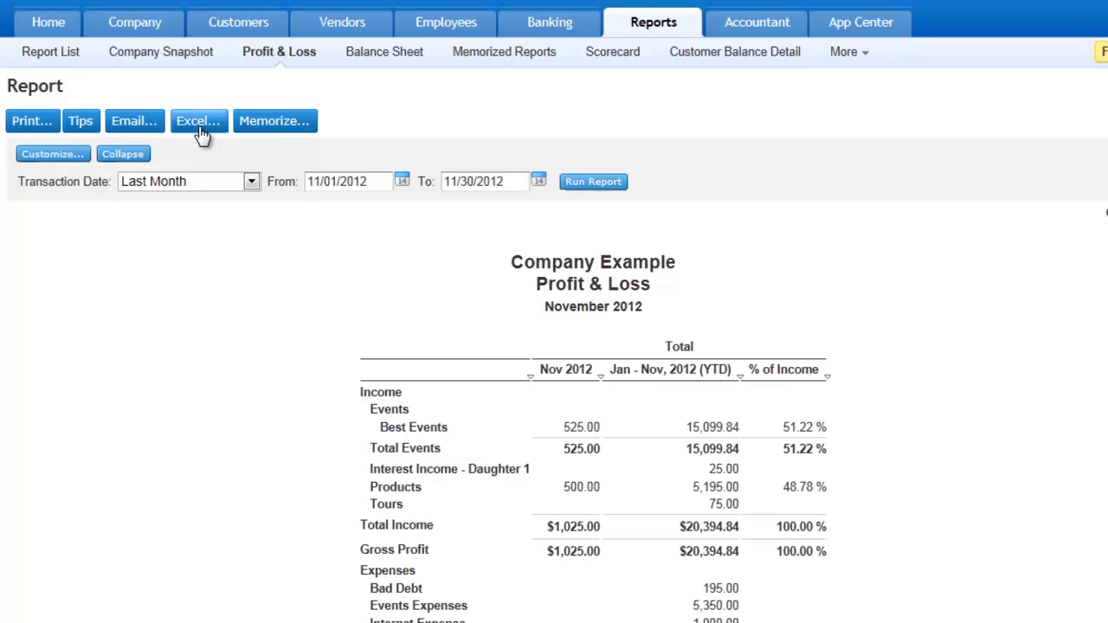
Step: View the report tips on previewing the appearance of a printed report and close the help
click(80, 125)
drag(670, 112, 554, 145)
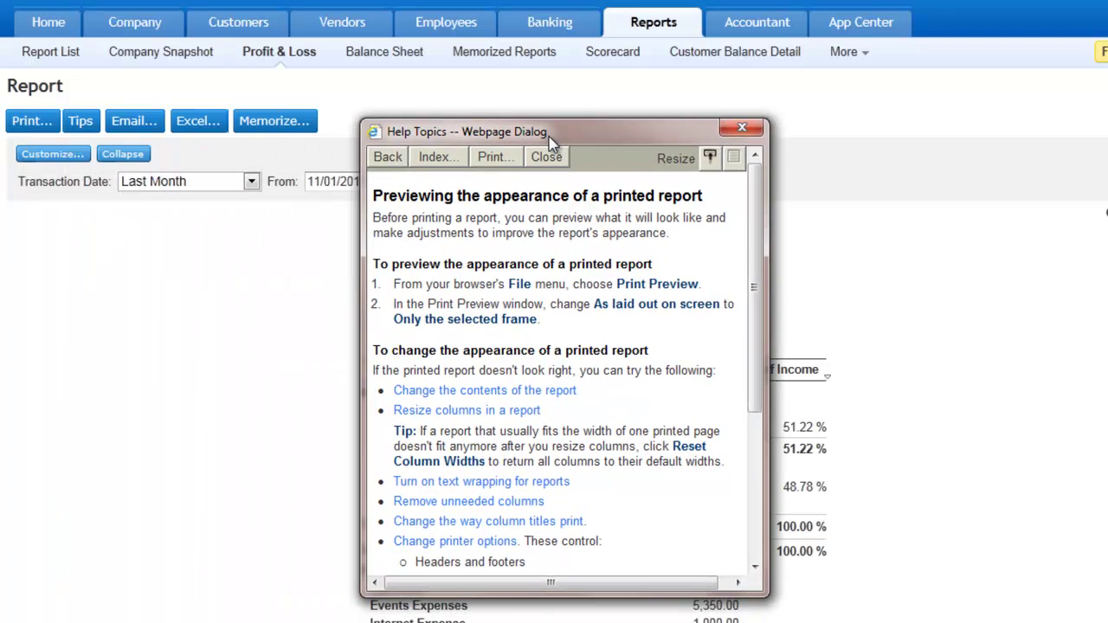
click(740, 130)
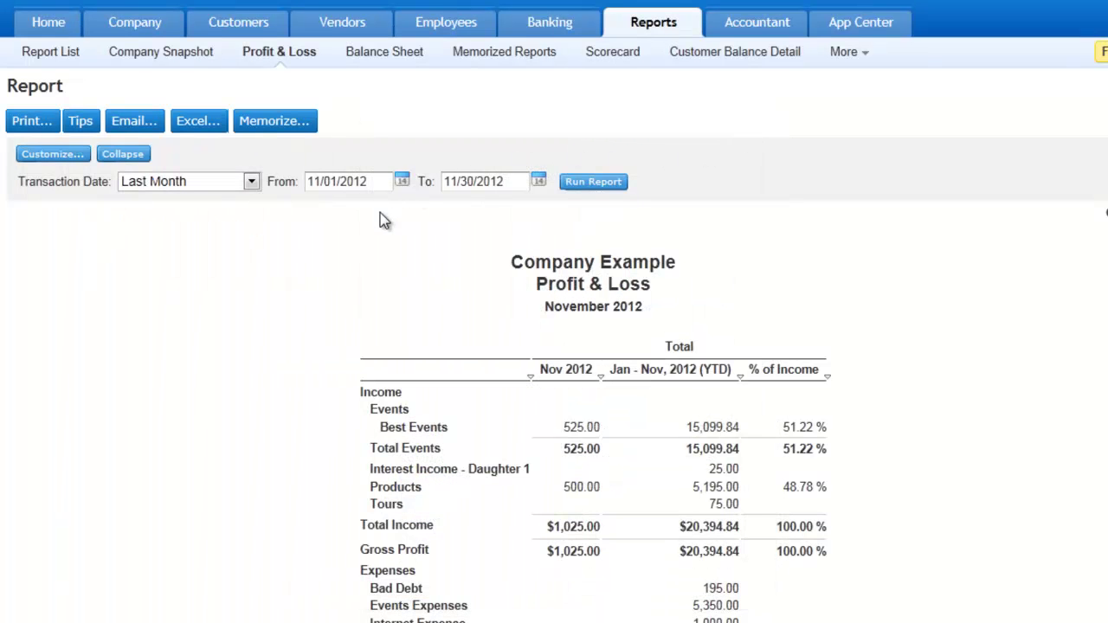